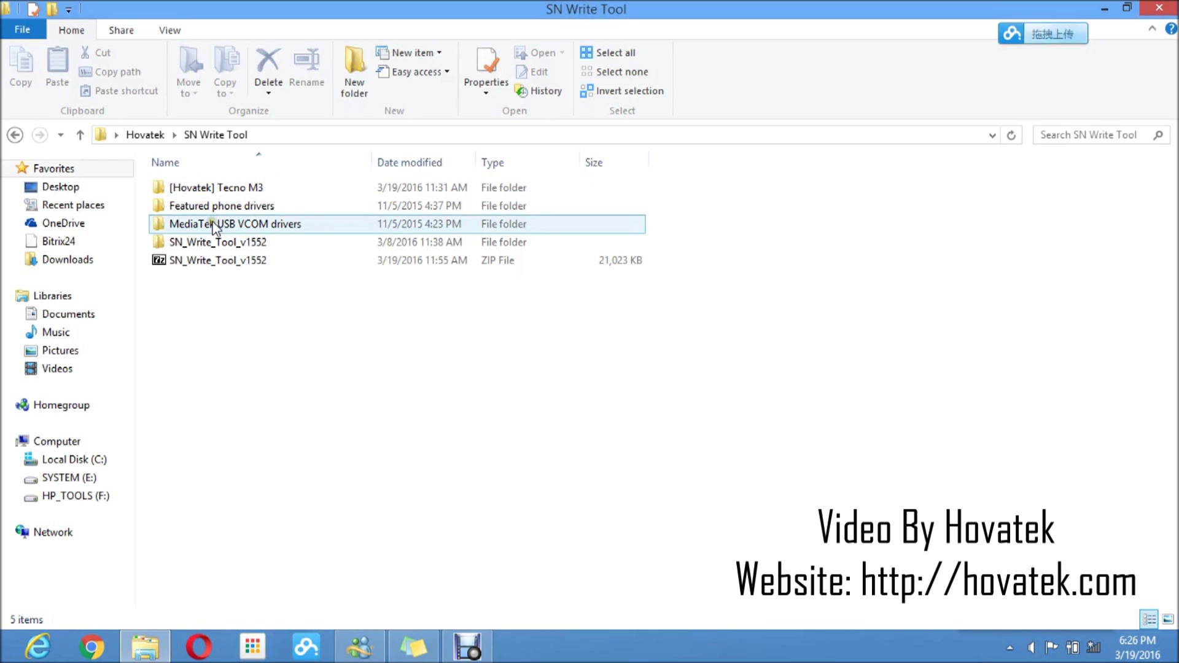
Show the SN Write Tool folder with its Tecno M3, feature-phone and MediaTek USB VCOM driver folders
mouse_move(296, 232)
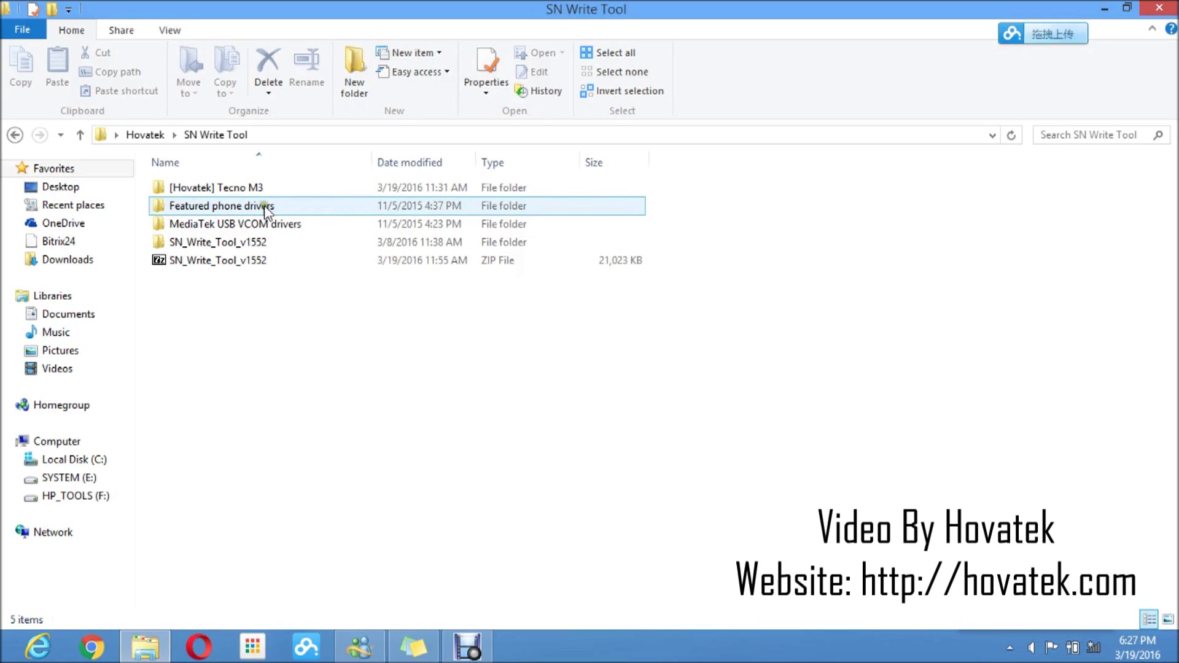
Run InstallDriver from Featured phone drivers > v1.1032.1, then go back to the SN Write Tool folder
mouse_move(265, 208)
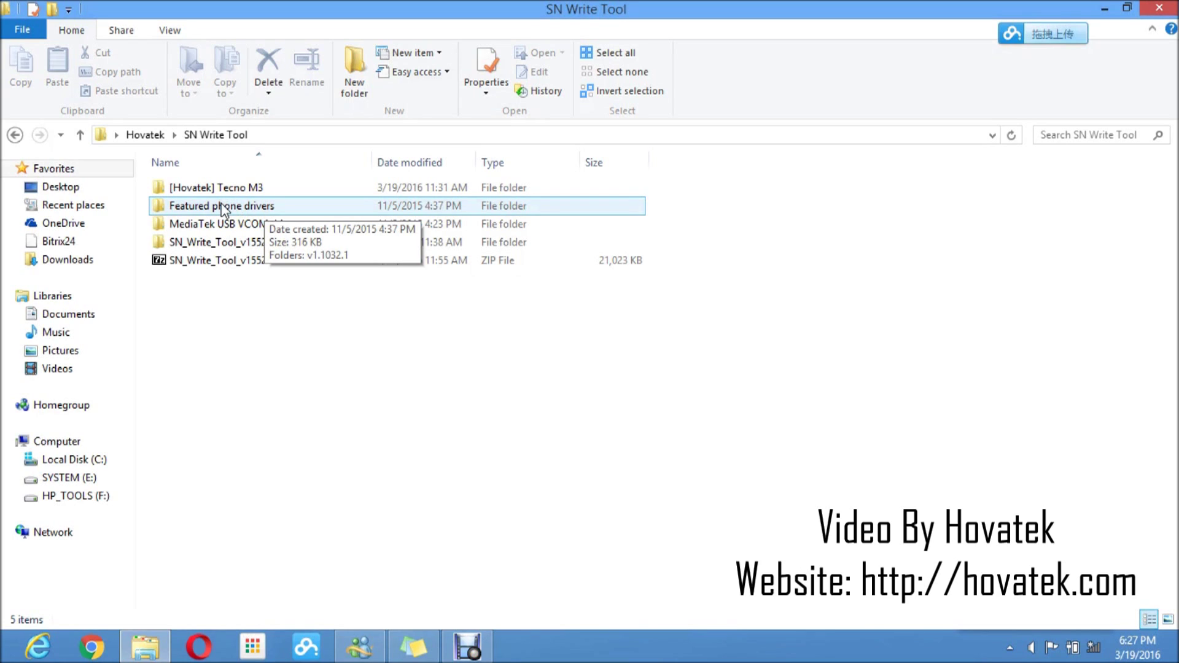
left_click(222, 210)
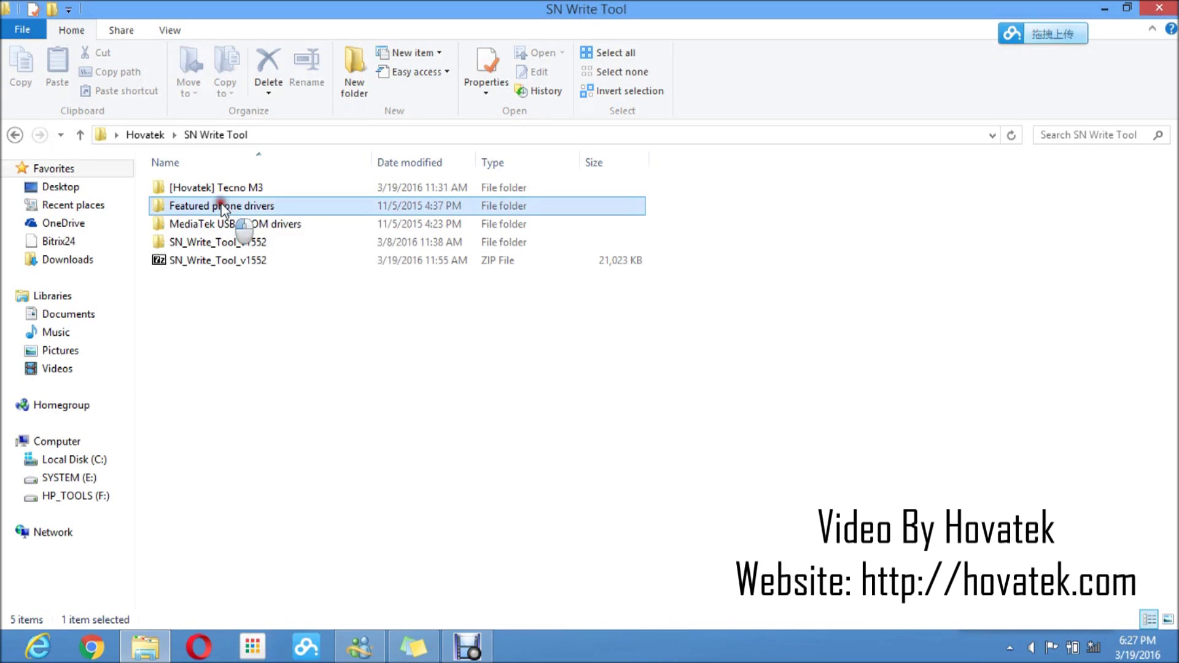
double_click(222, 210)
double_click(192, 193)
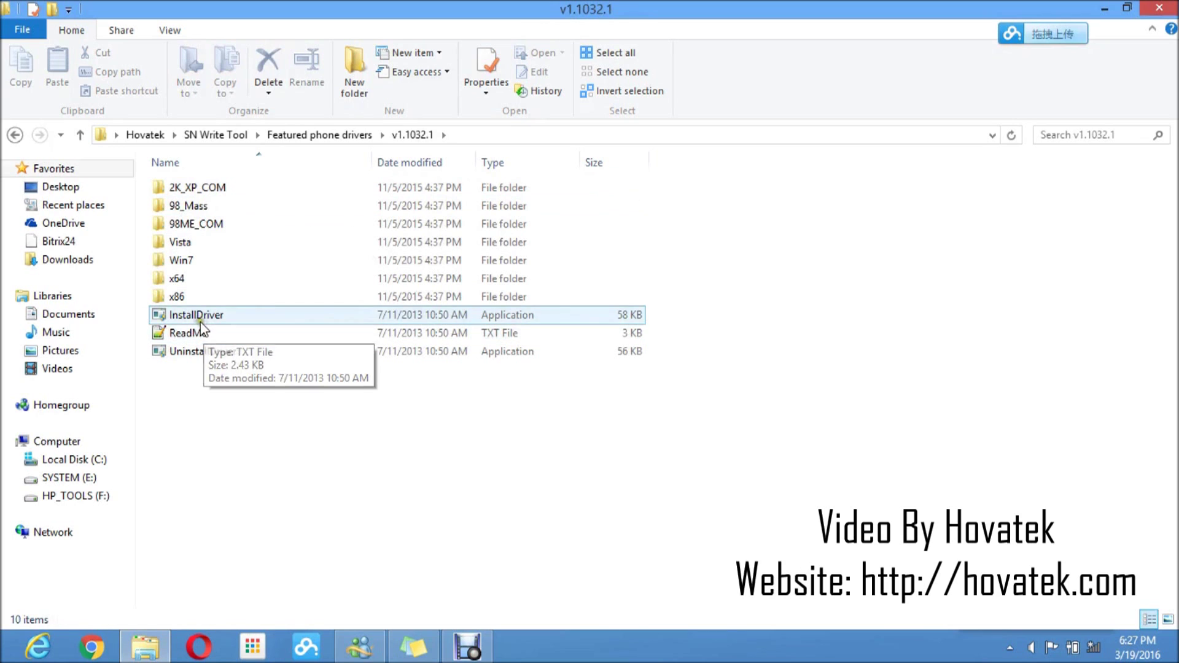
left_click(196, 316)
double_click(196, 316)
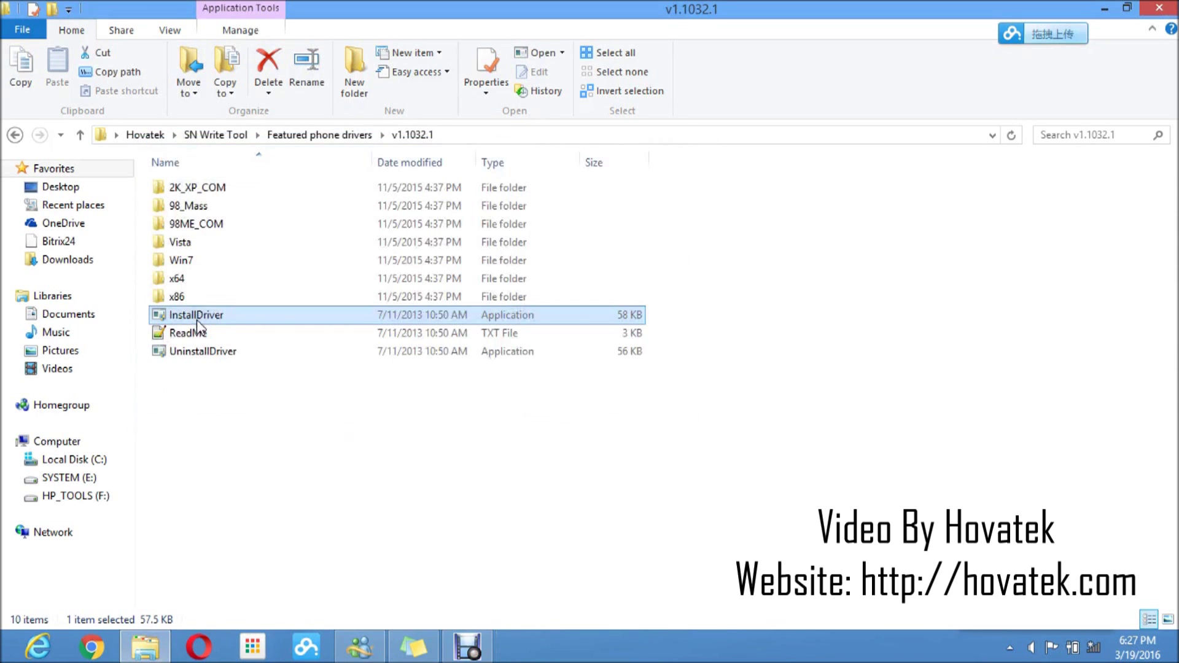
left_click(307, 135)
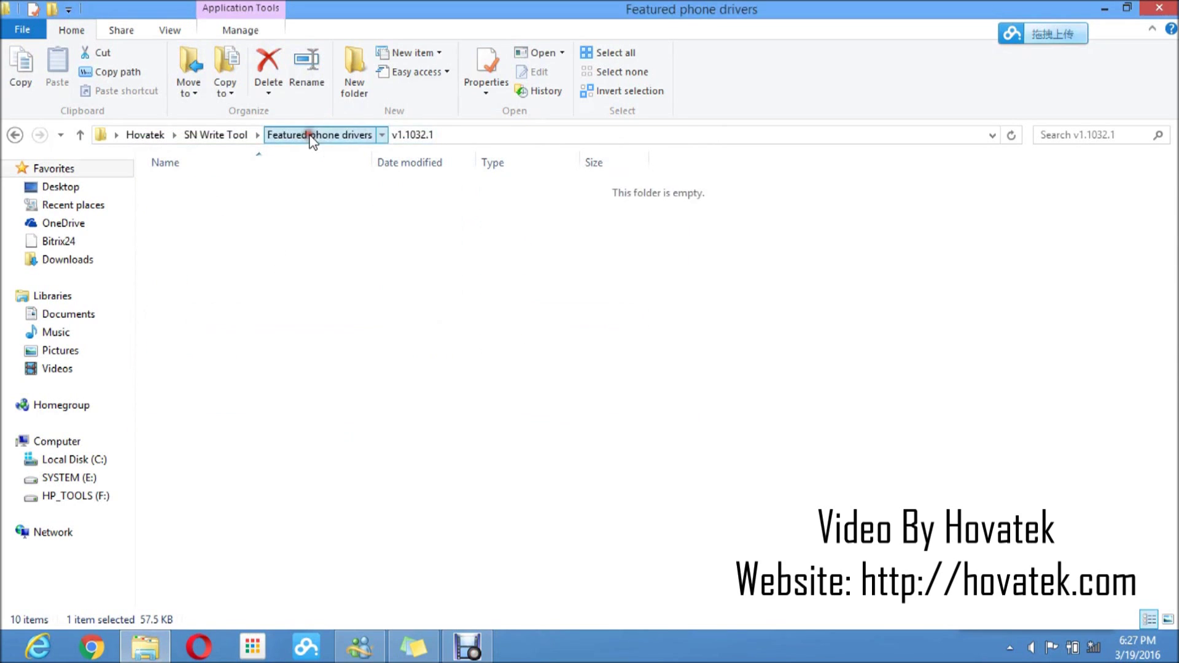
left_click(218, 135)
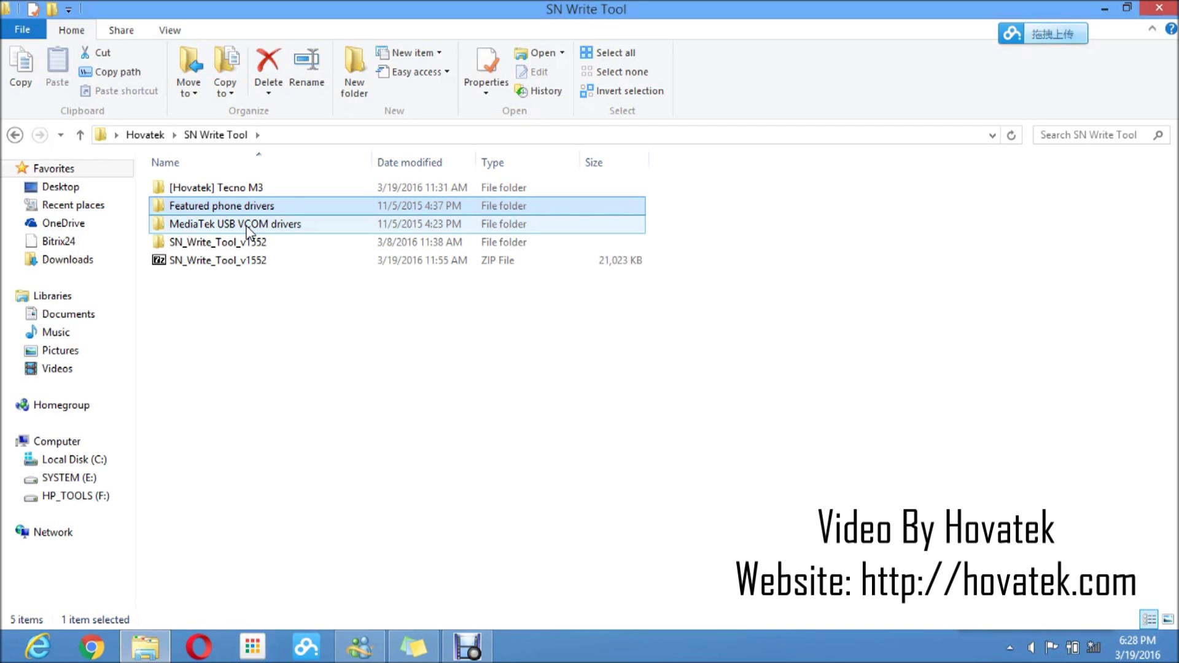
Select the MediaTek USB VCOM drivers folder inside the SN Write Tool folder
left_click(294, 210)
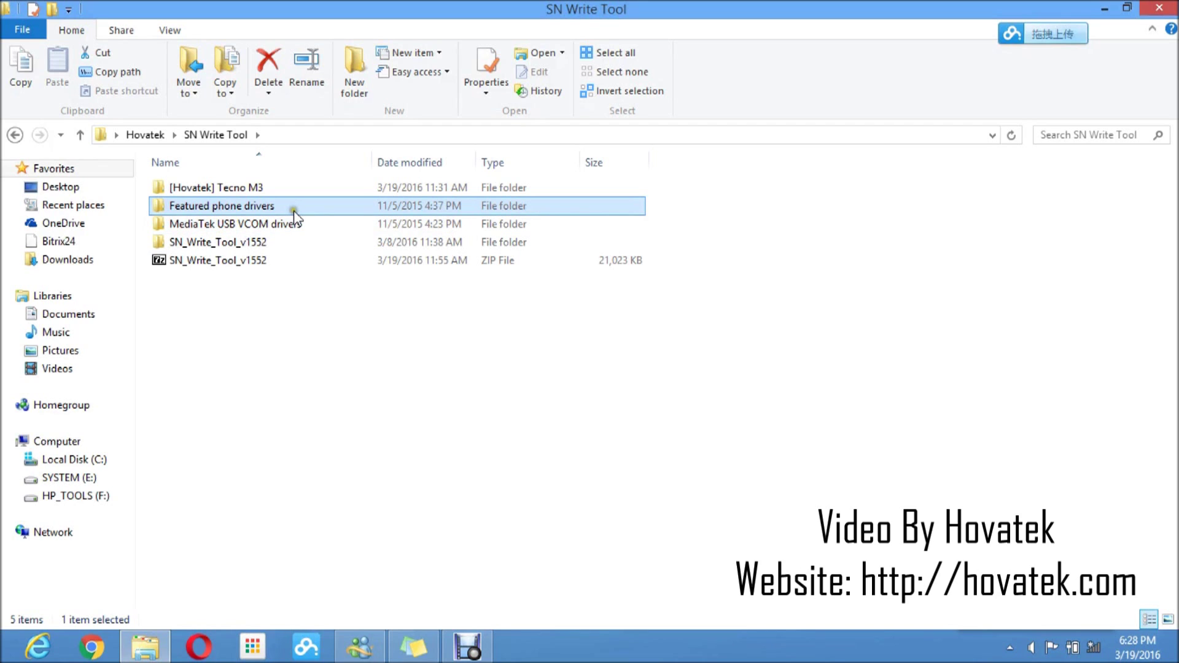
left_click(275, 227)
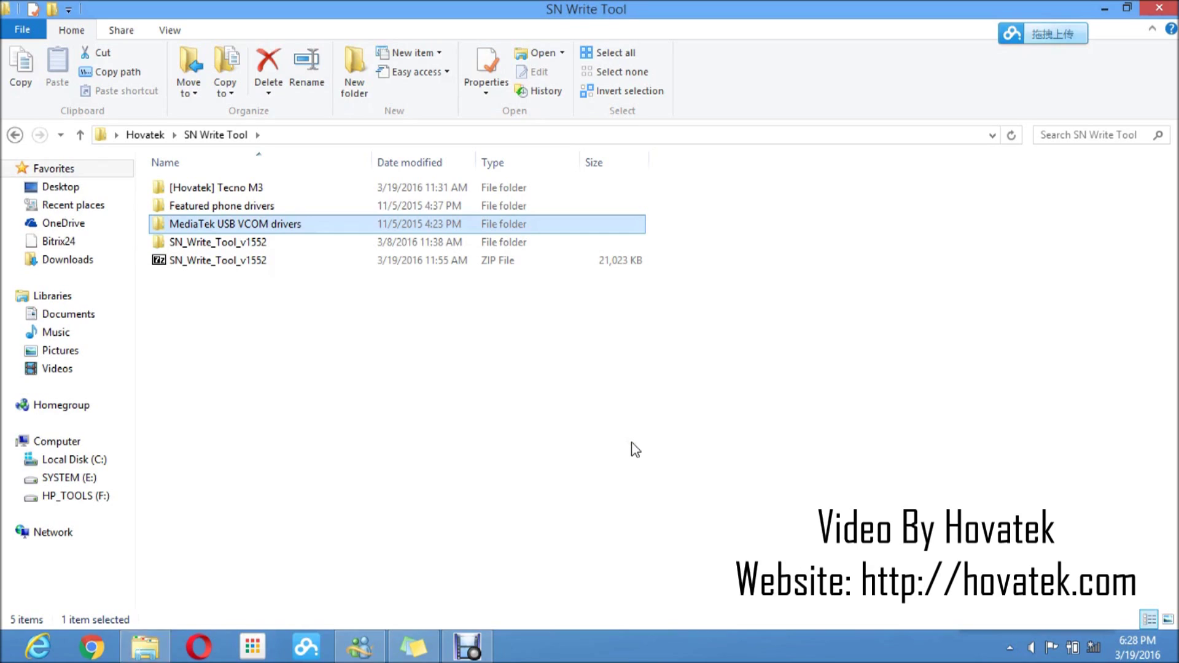
key("super")
Search 'device' to open Device Manager, and move its window down and right
type("device")
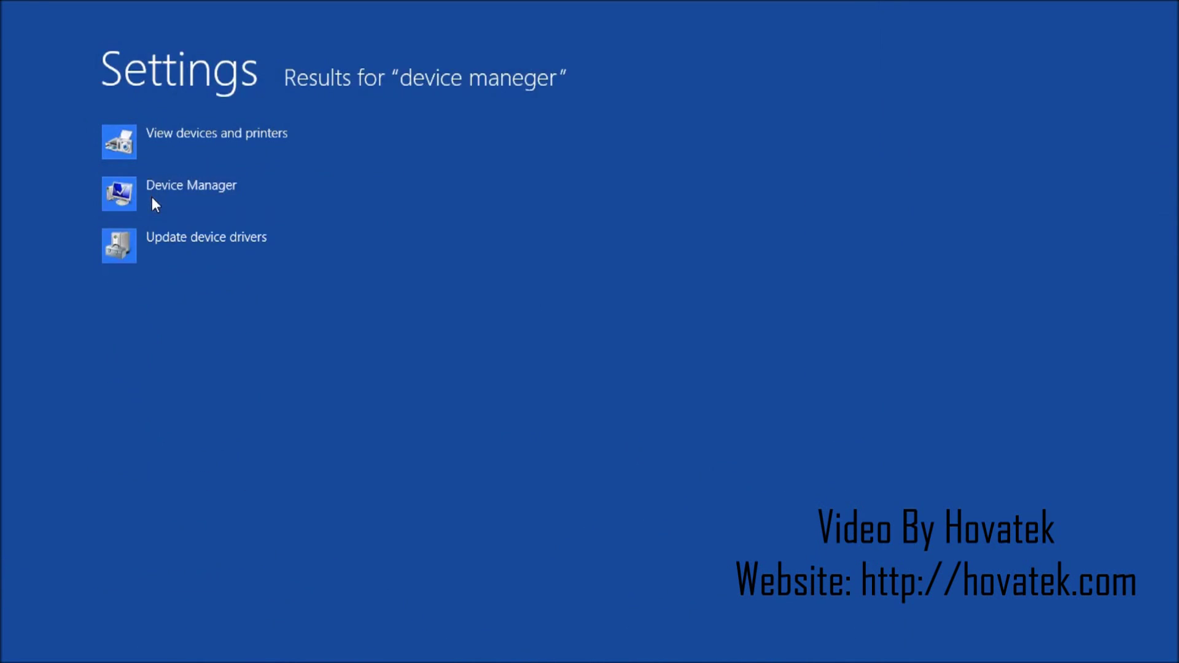
left_click(152, 196)
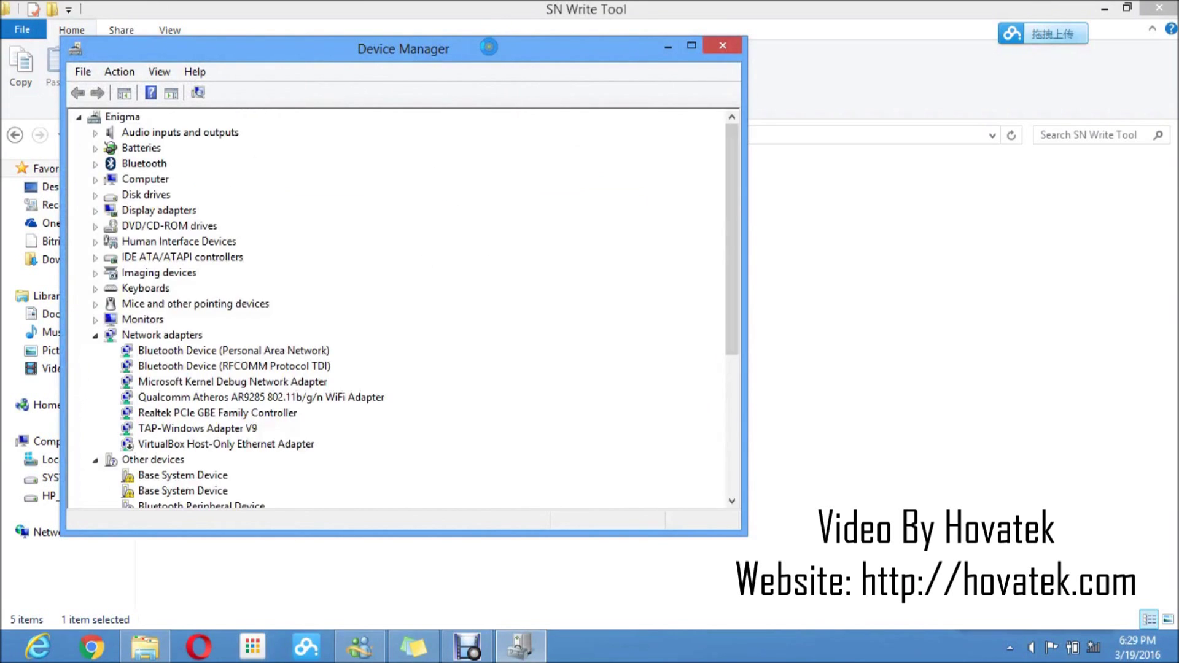
left_click_drag(489, 49, 754, 112)
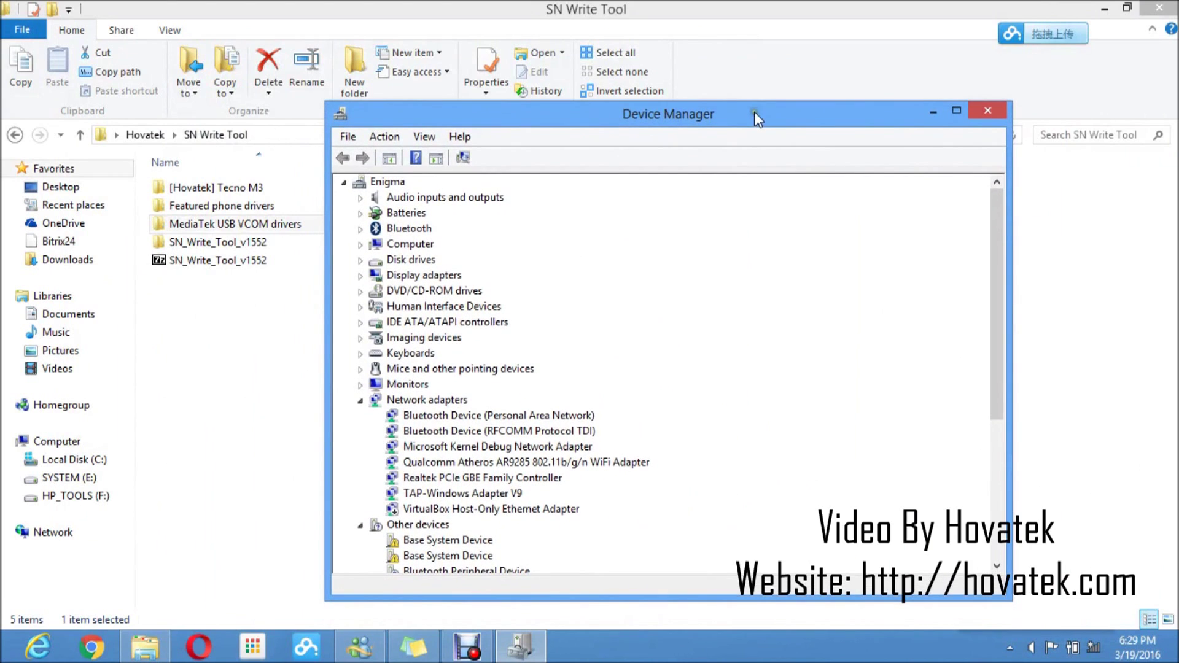
Start adding legacy hardware manually with all devices listed, reaching Install From Disk
left_click(406, 212)
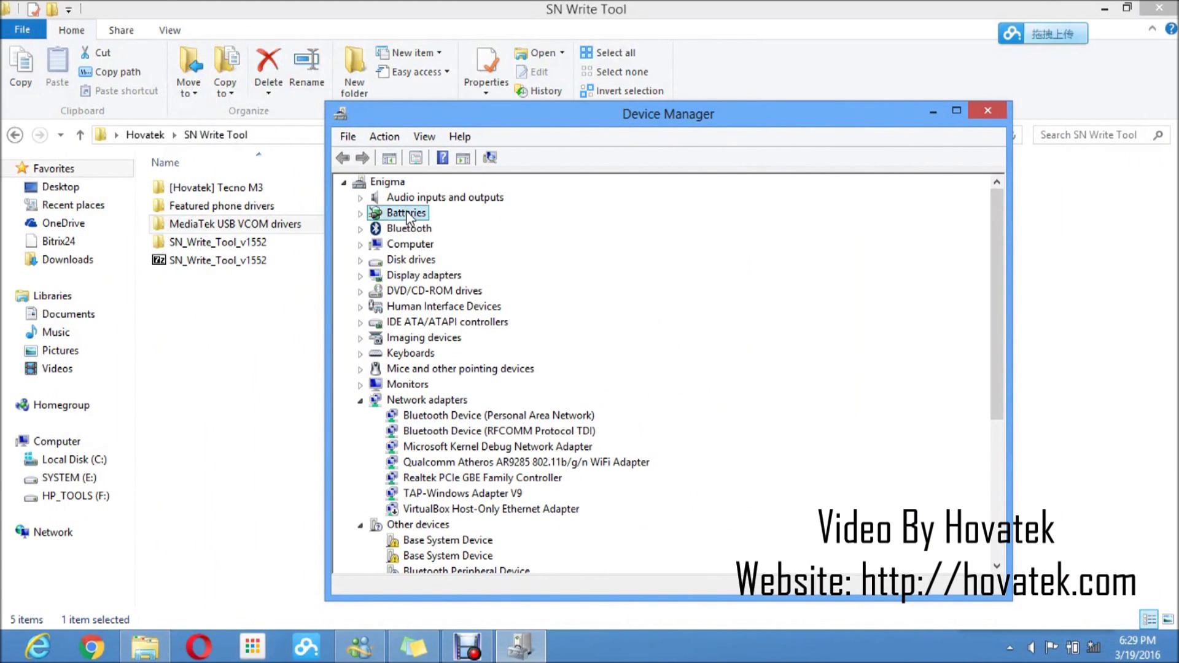
left_click(385, 136)
left_click(420, 178)
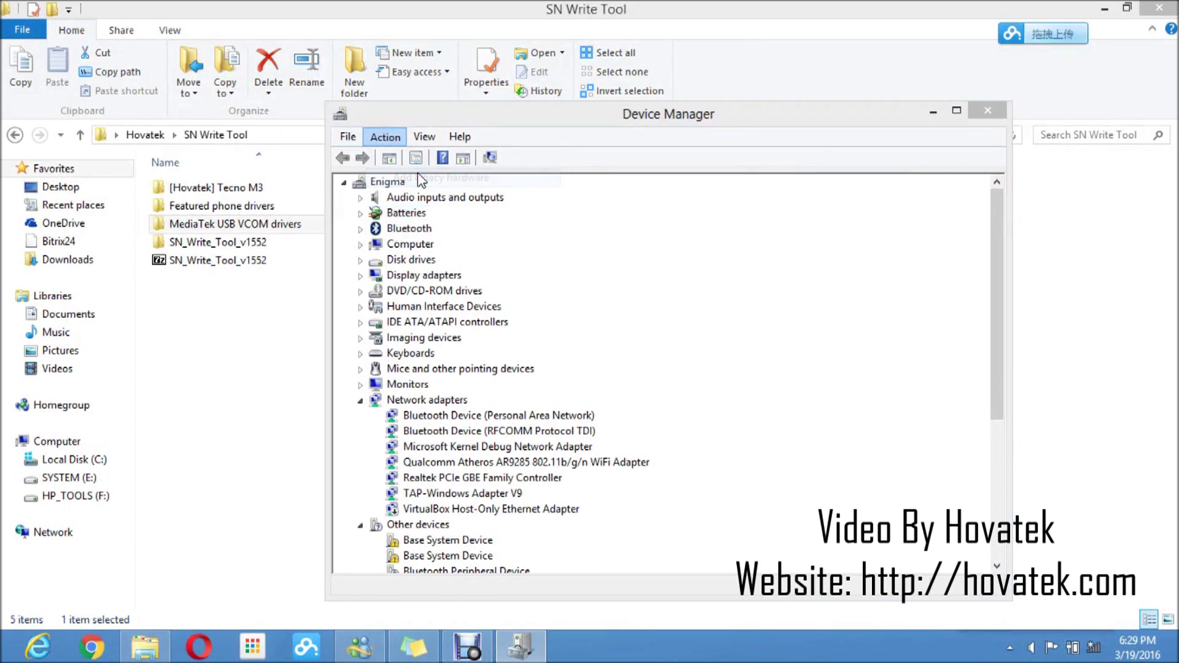
left_click(743, 540)
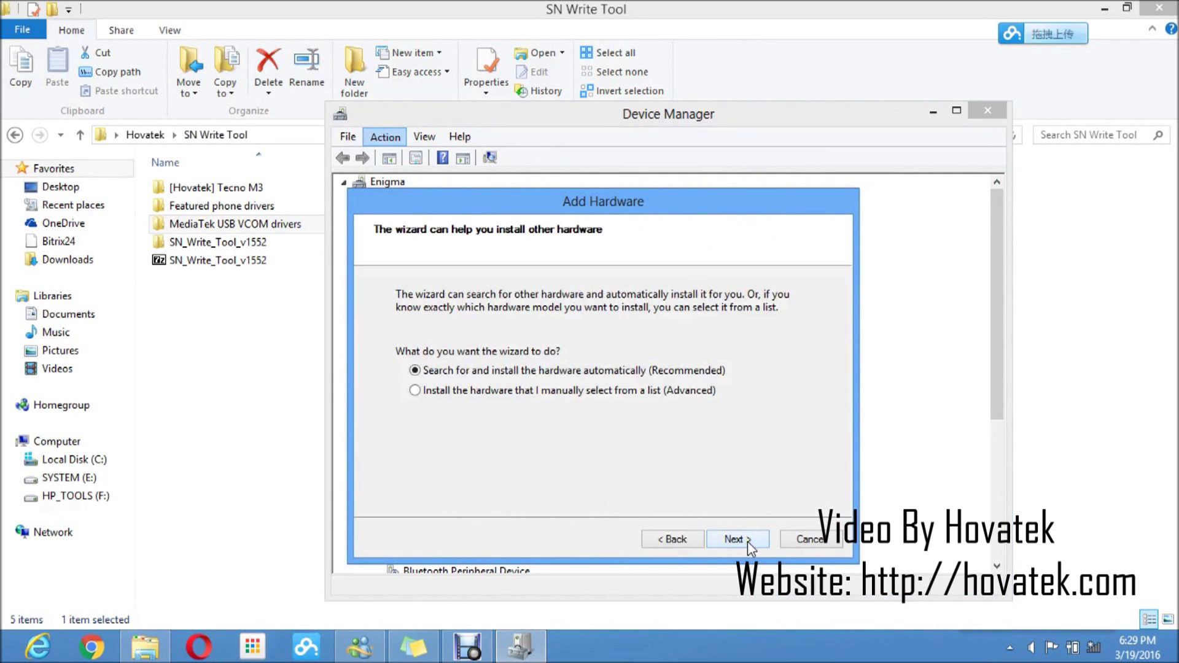
left_click(414, 392)
left_click(740, 540)
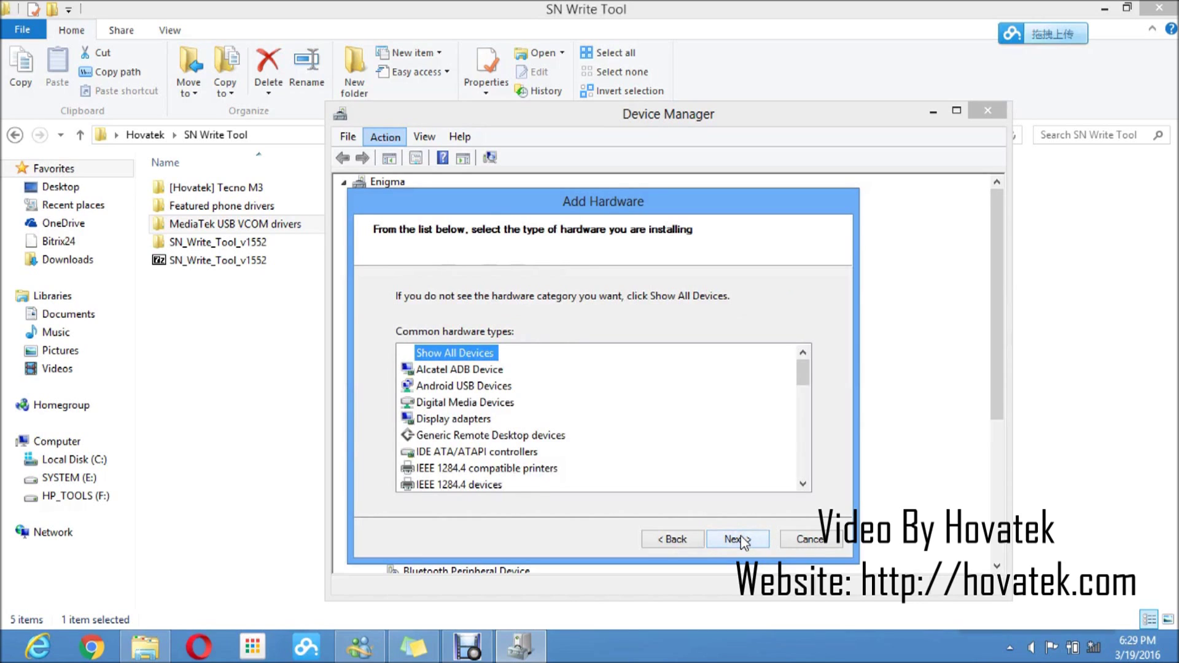
left_click(741, 540)
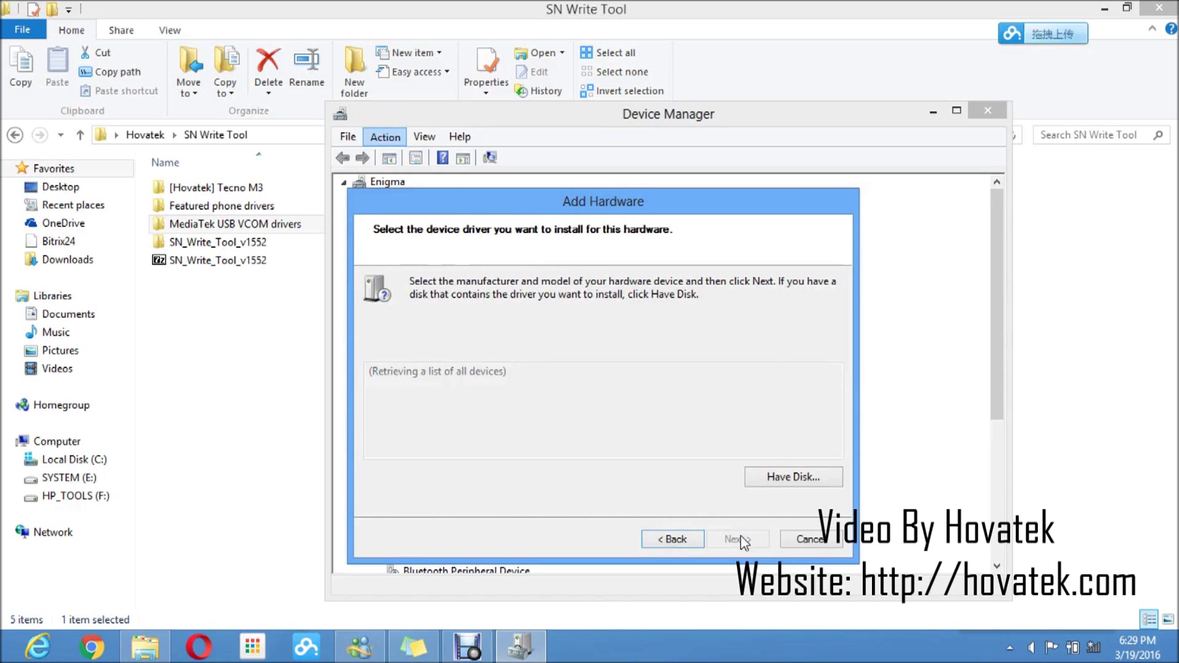
left_click(795, 479)
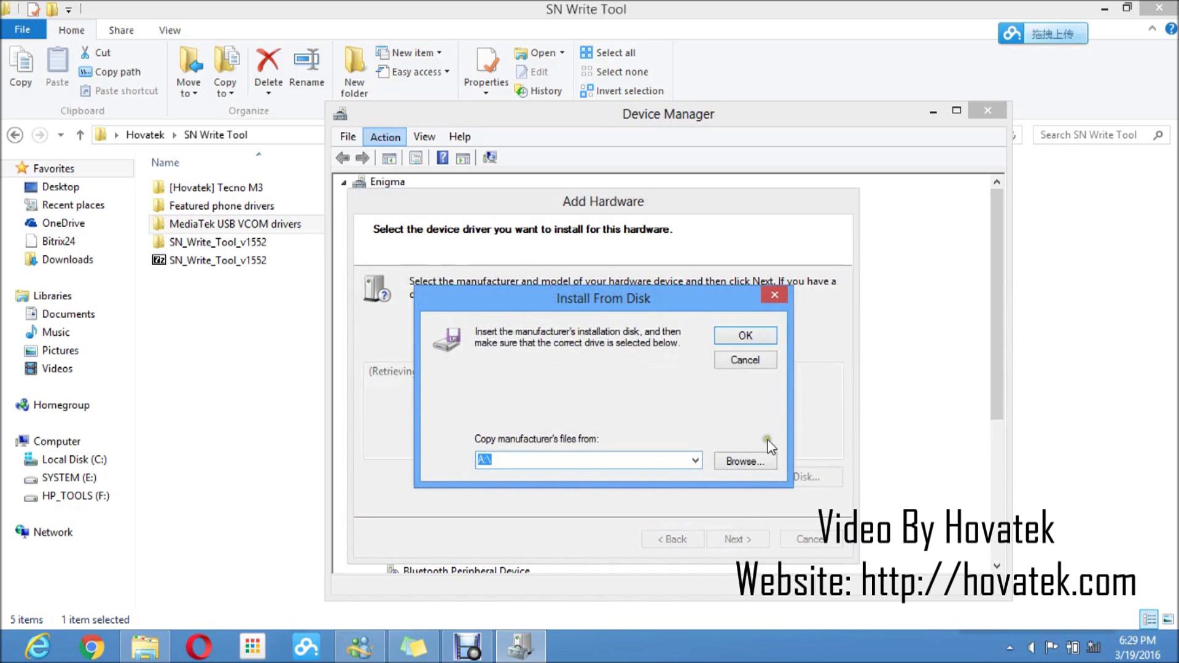
Browse for the driver file, moving up to the SN Write Tool folder
left_click(734, 462)
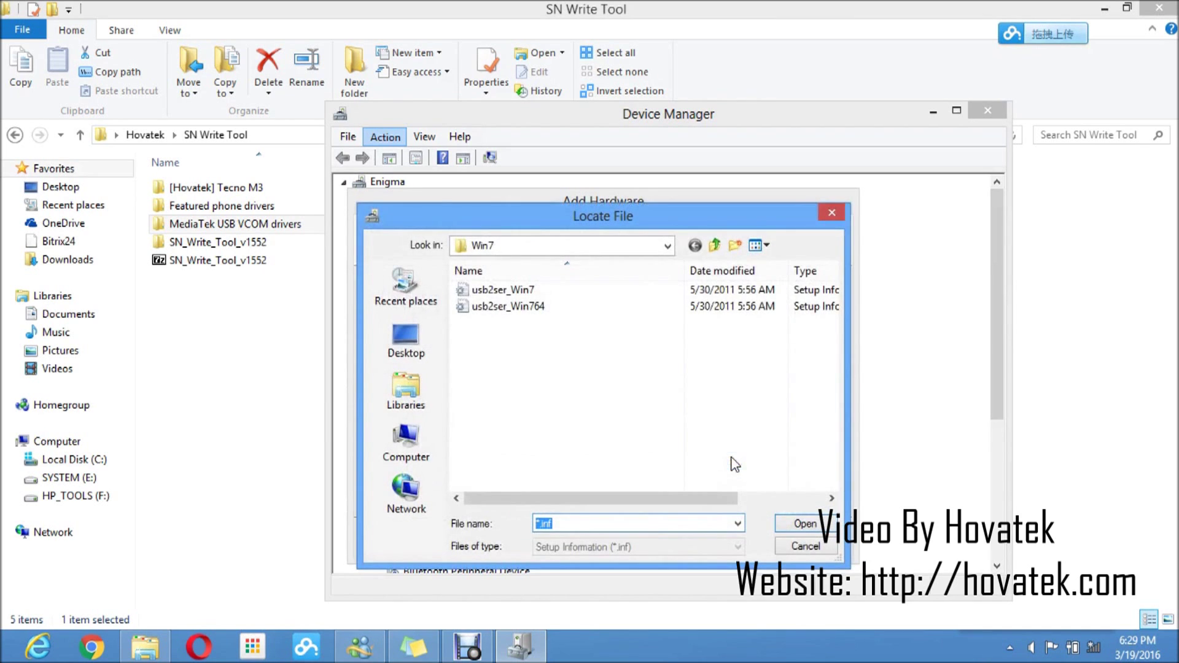
left_click(715, 246)
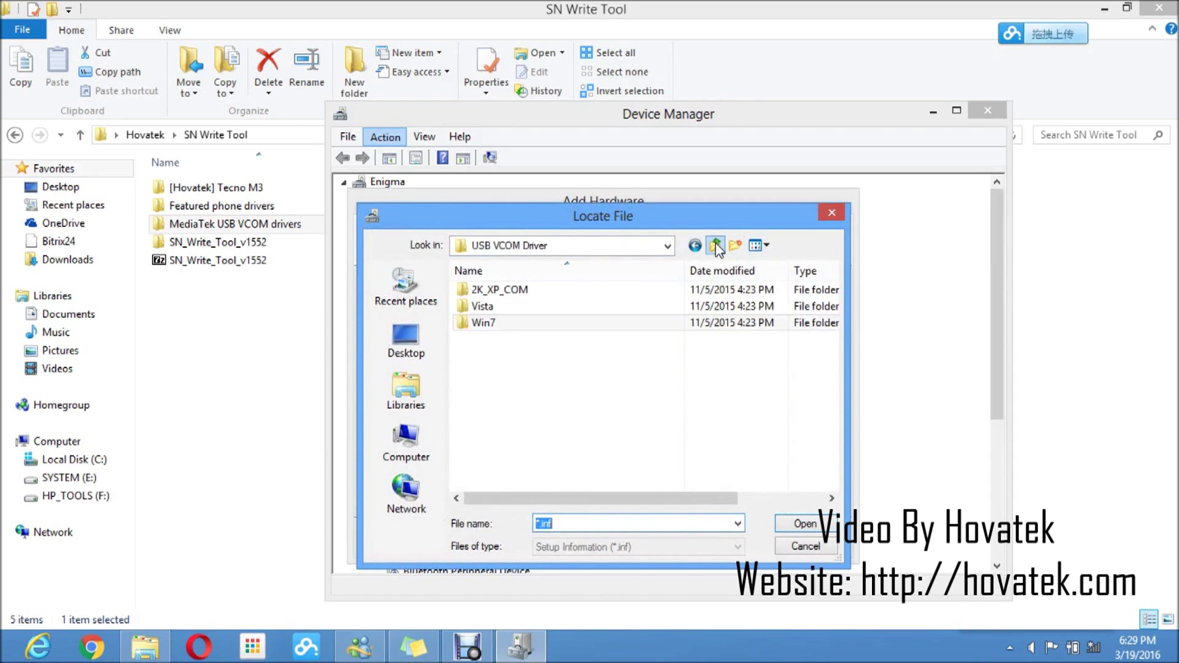
left_click(715, 246)
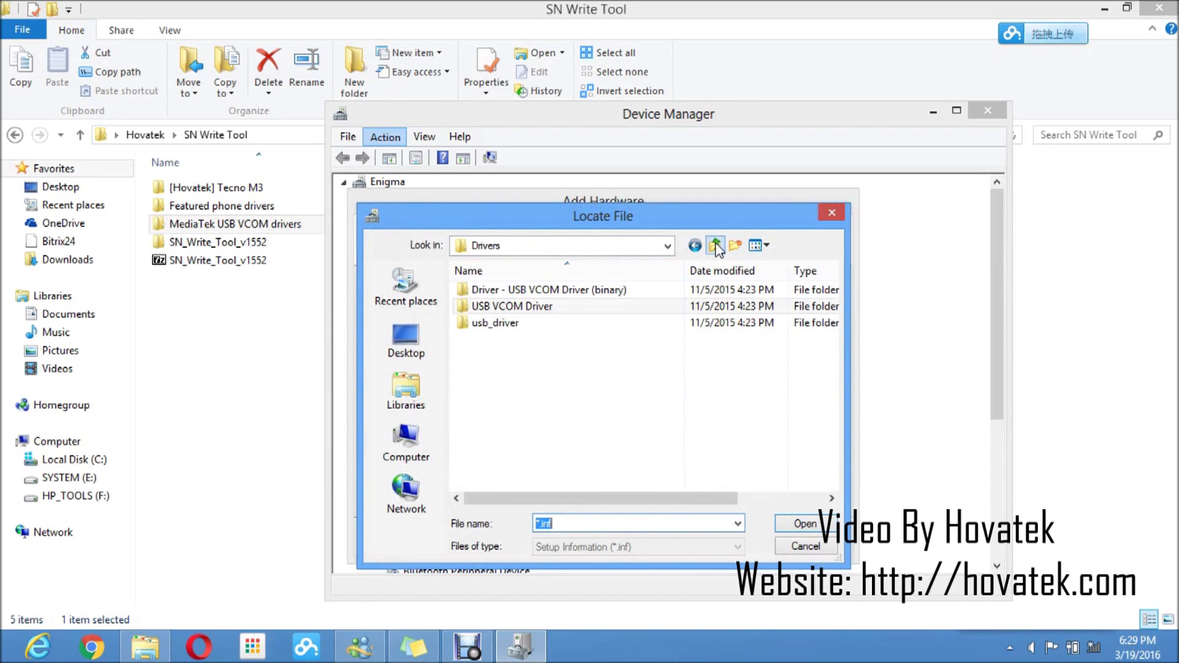
left_click(715, 245)
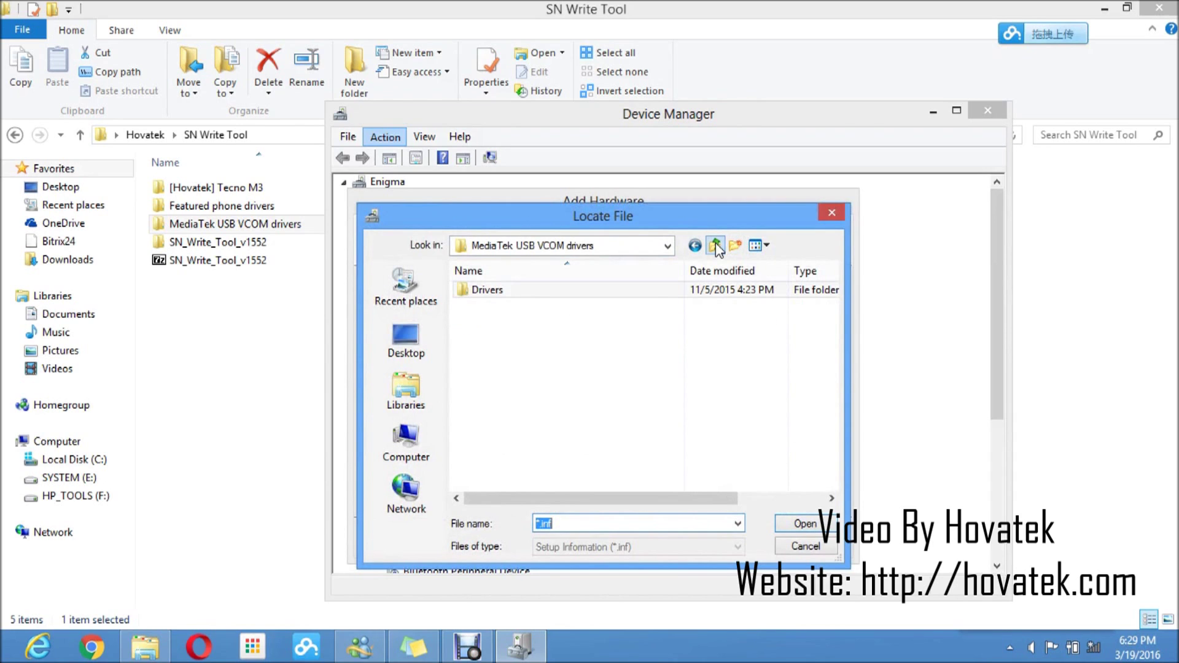
left_click(715, 246)
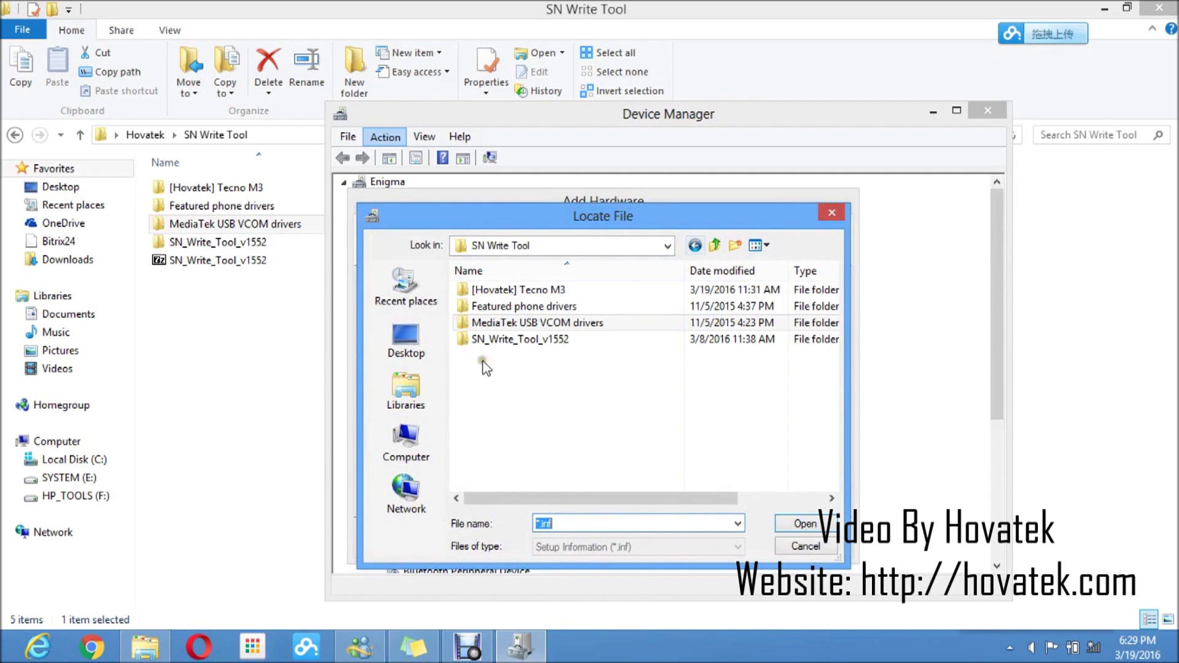
Pick usb2ser_Win7.inf from MediaTek USB VCOM drivers > Drivers > USB VCOM Driver > Win7
double_click(534, 326)
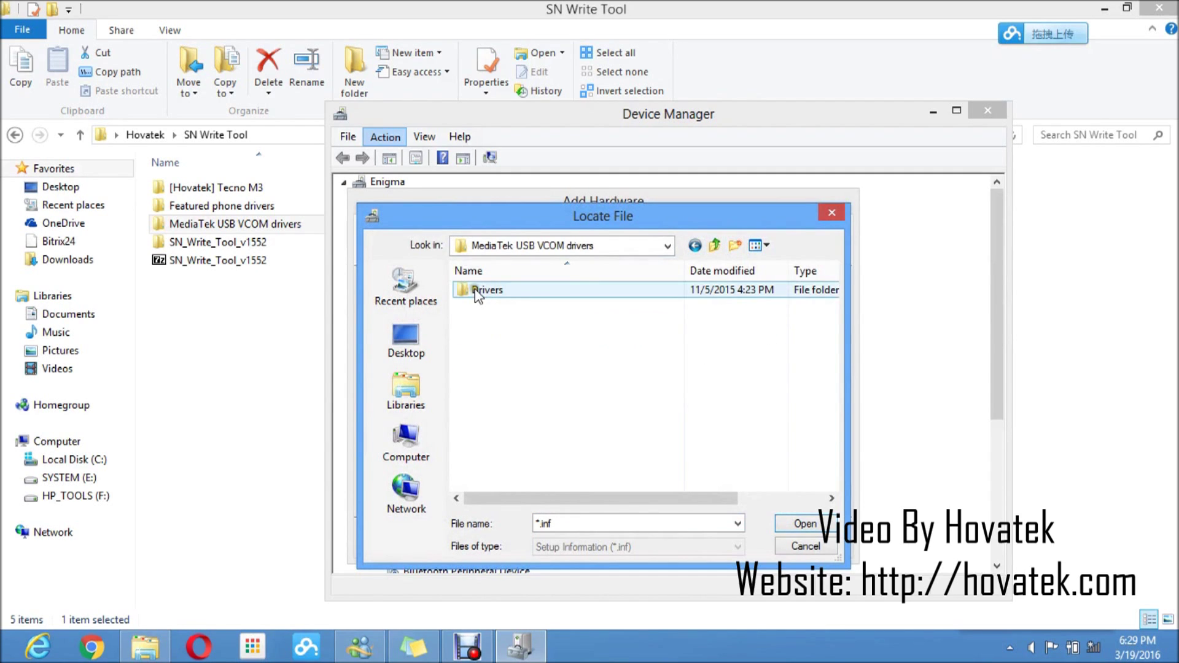
double_click(476, 290)
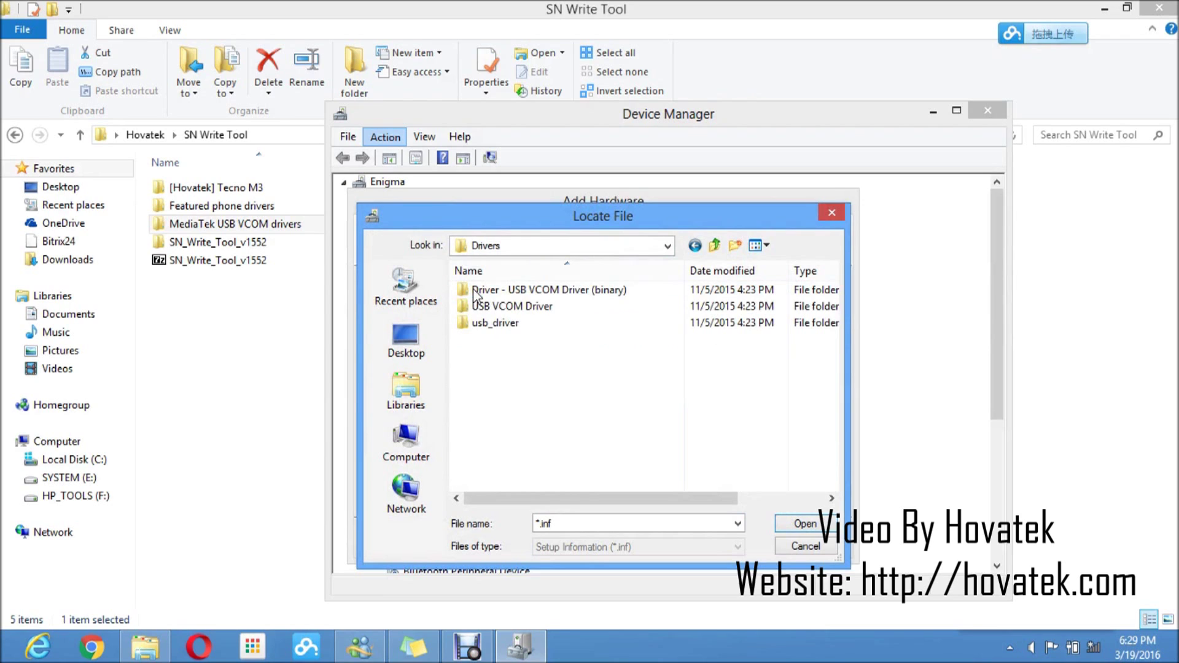
double_click(482, 307)
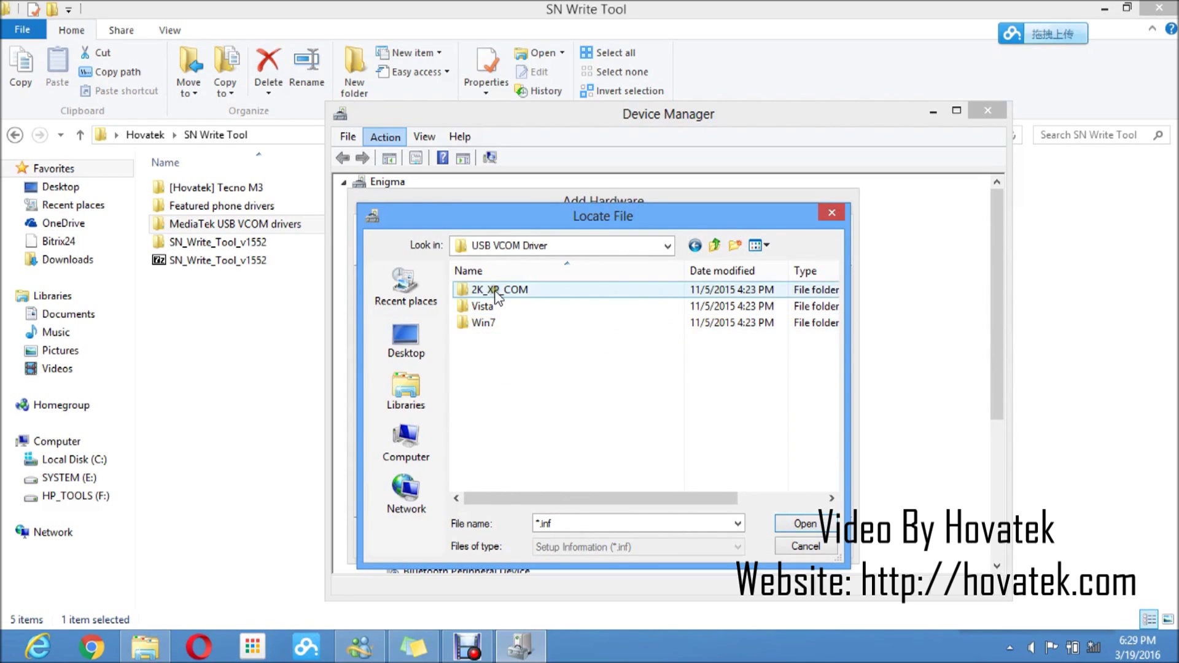
left_click(485, 323)
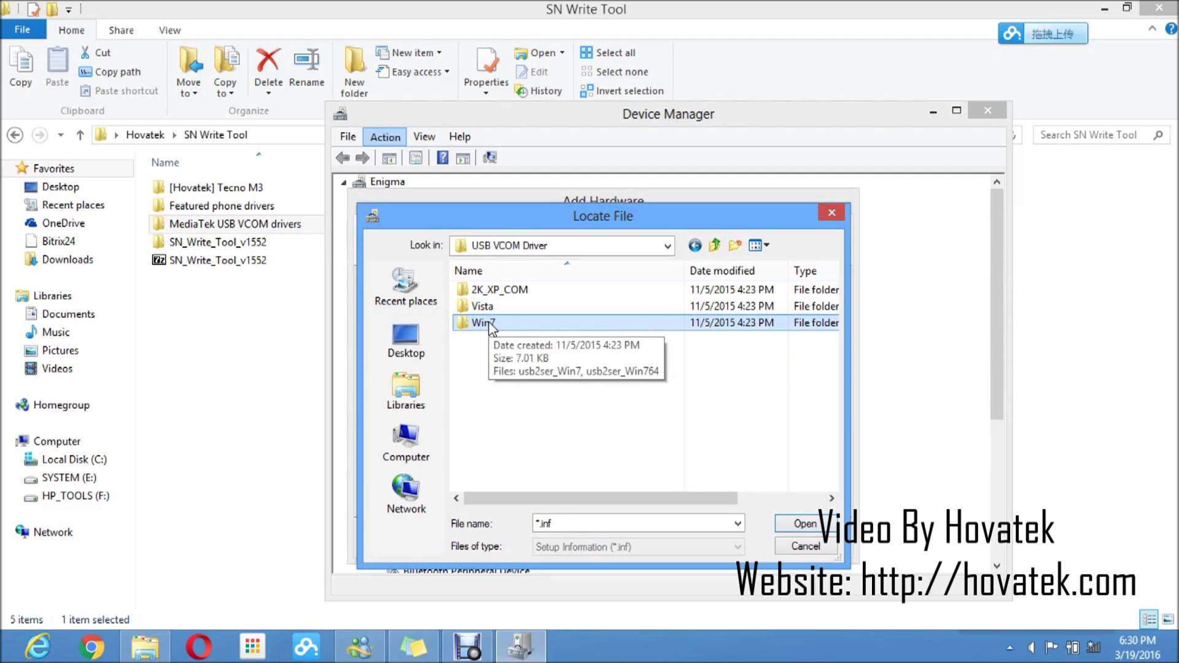
double_click(491, 326)
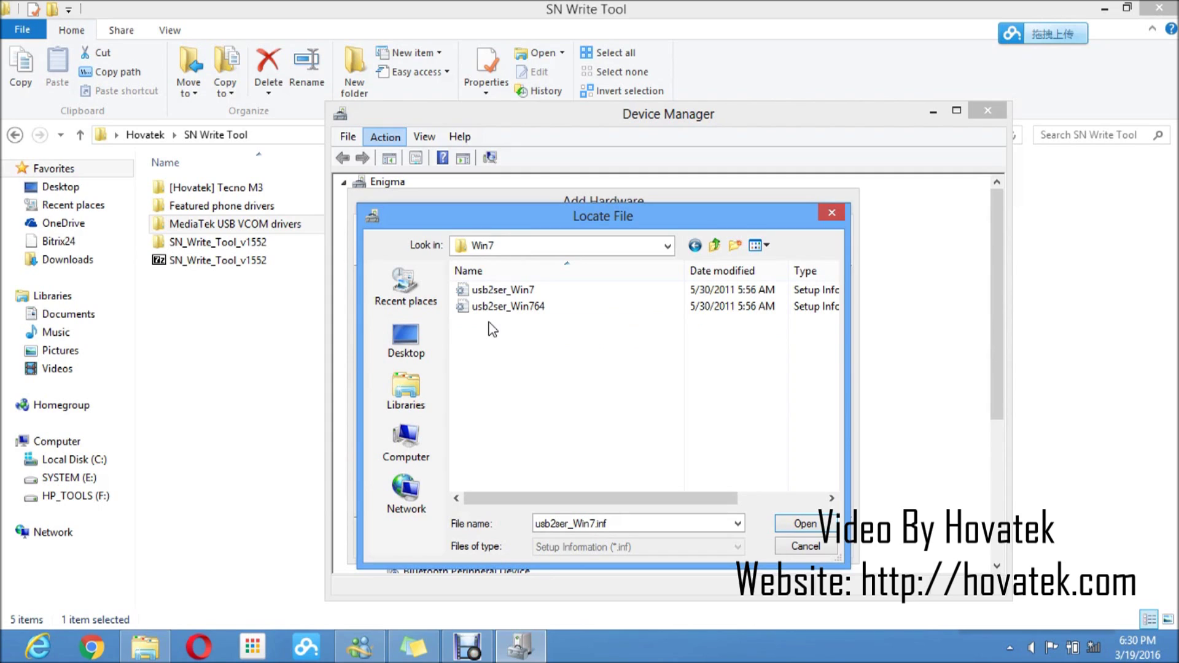
left_click(510, 290)
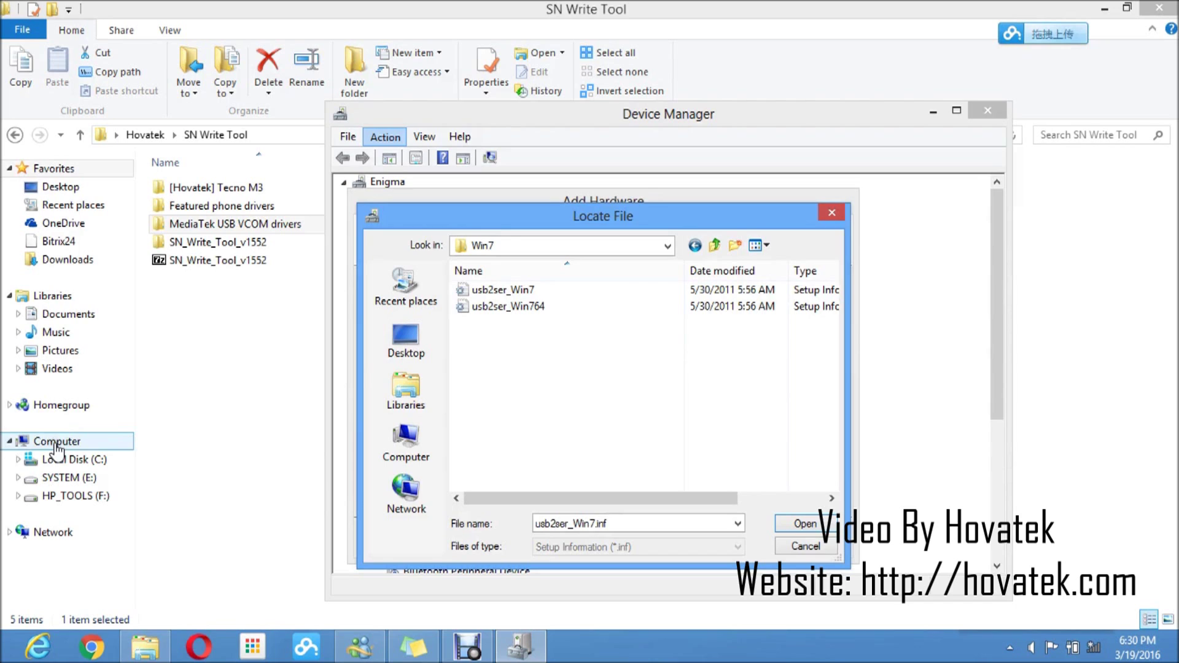
right_click(55, 443)
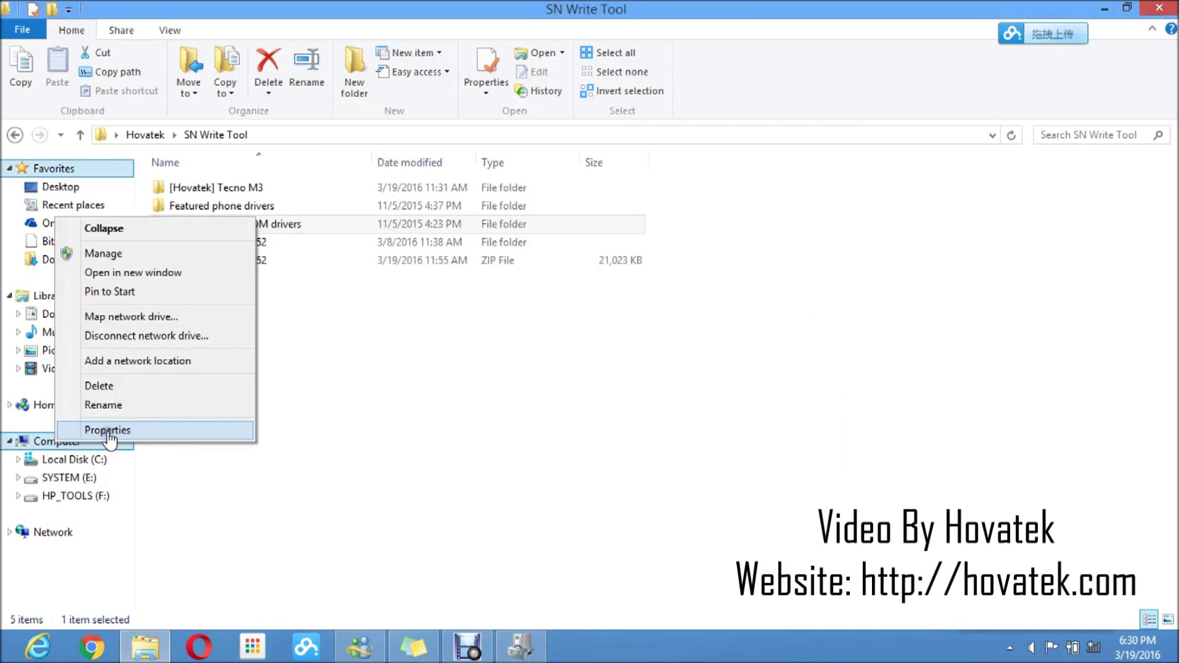
left_click(107, 430)
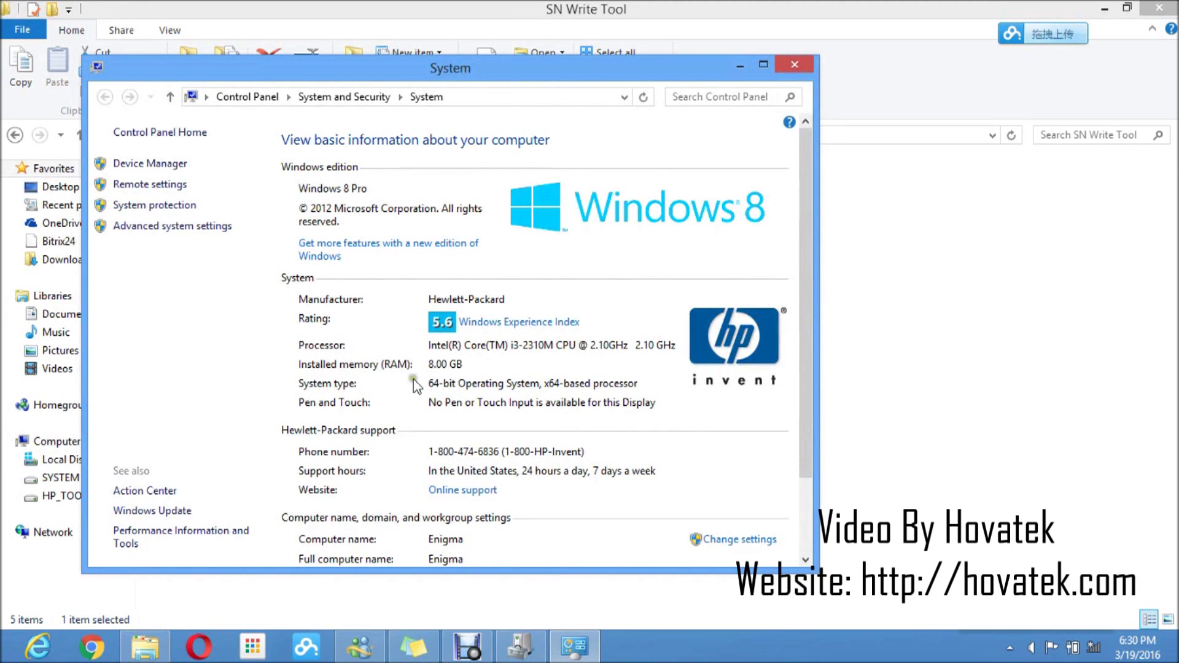
left_click(795, 64)
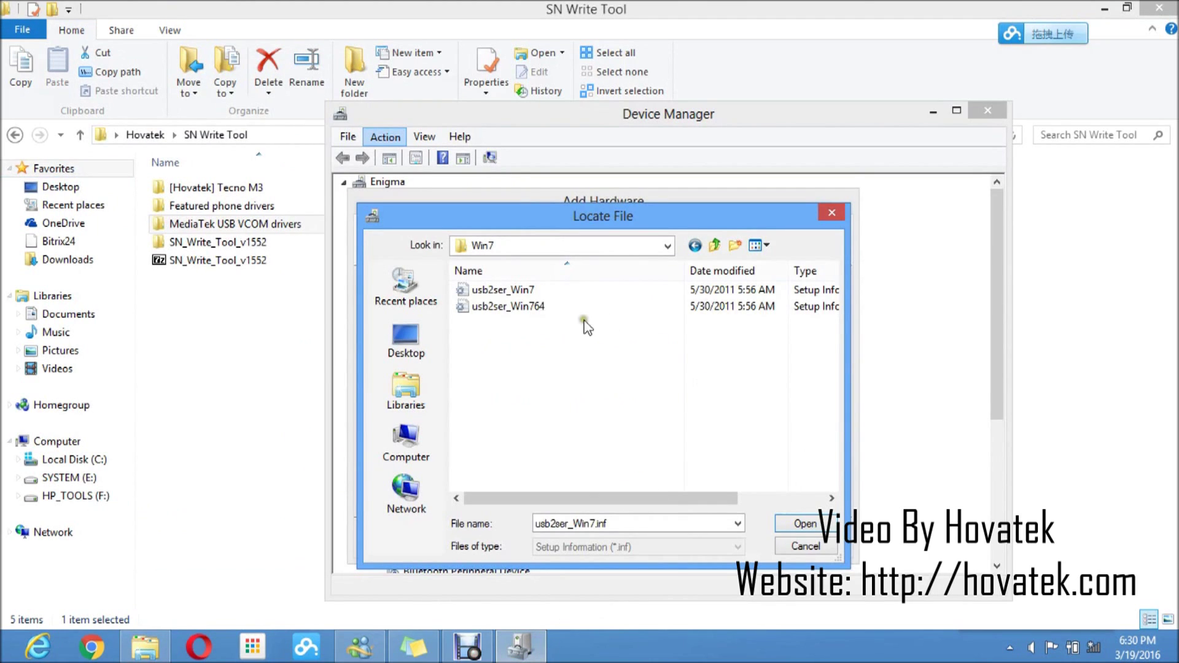
Load the usb2ser_Win764 driver and begin installing MediaTek DA USB VCOM Port
left_click(553, 305)
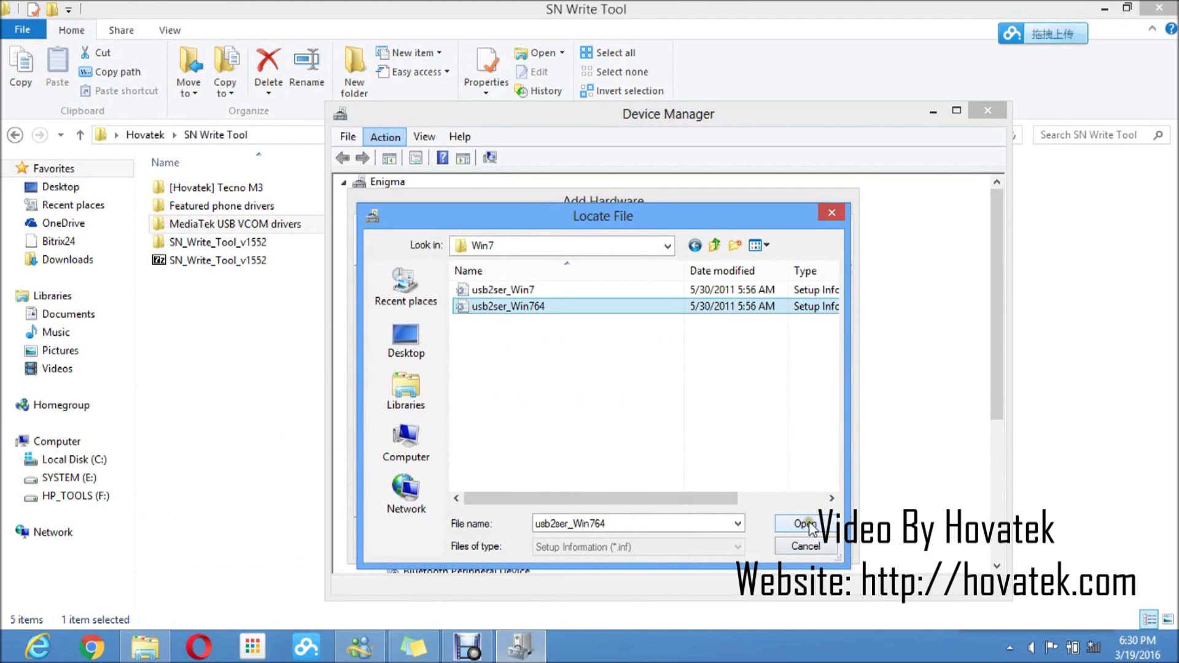
left_click(809, 526)
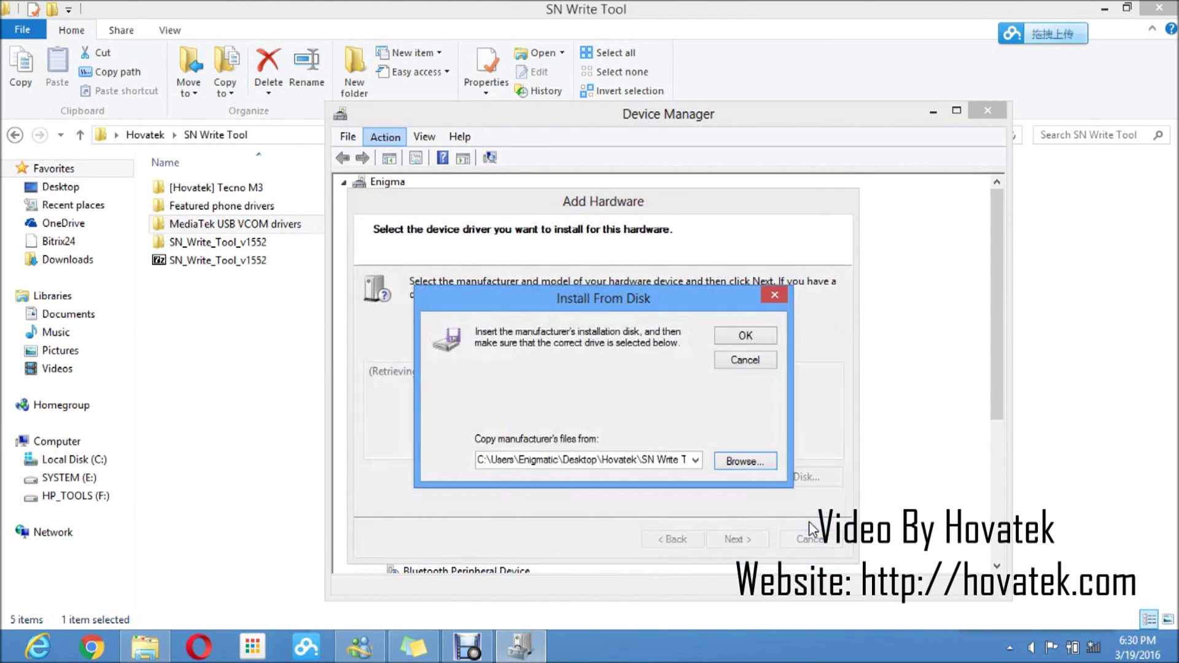
key("Return")
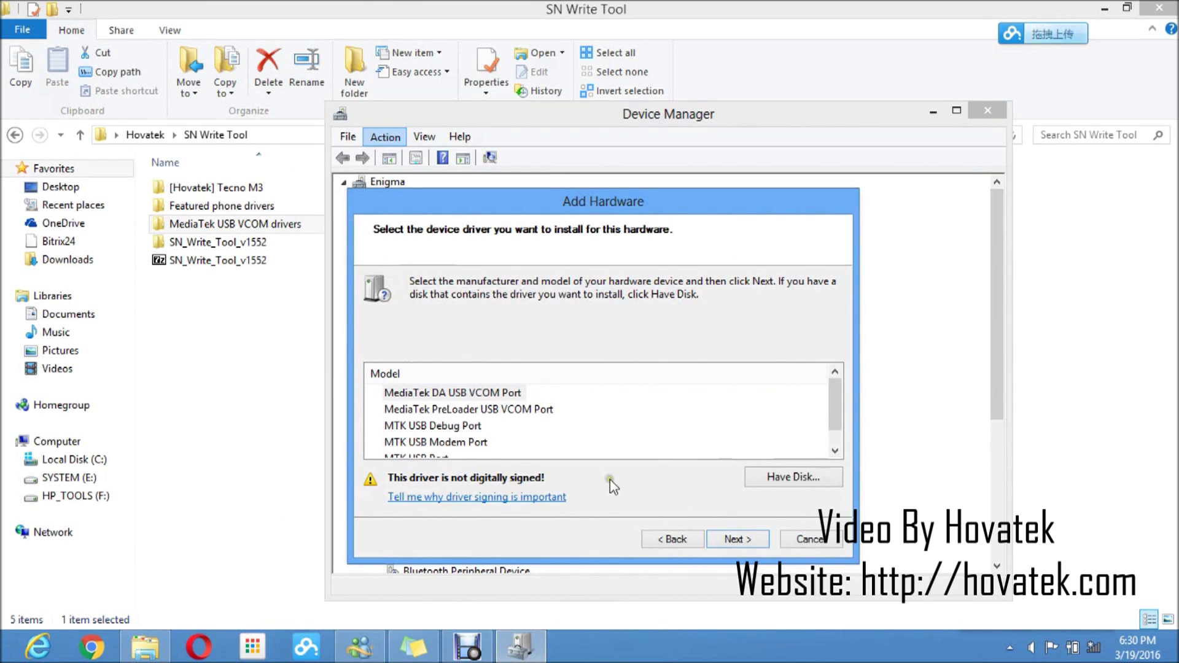
left_click(746, 540)
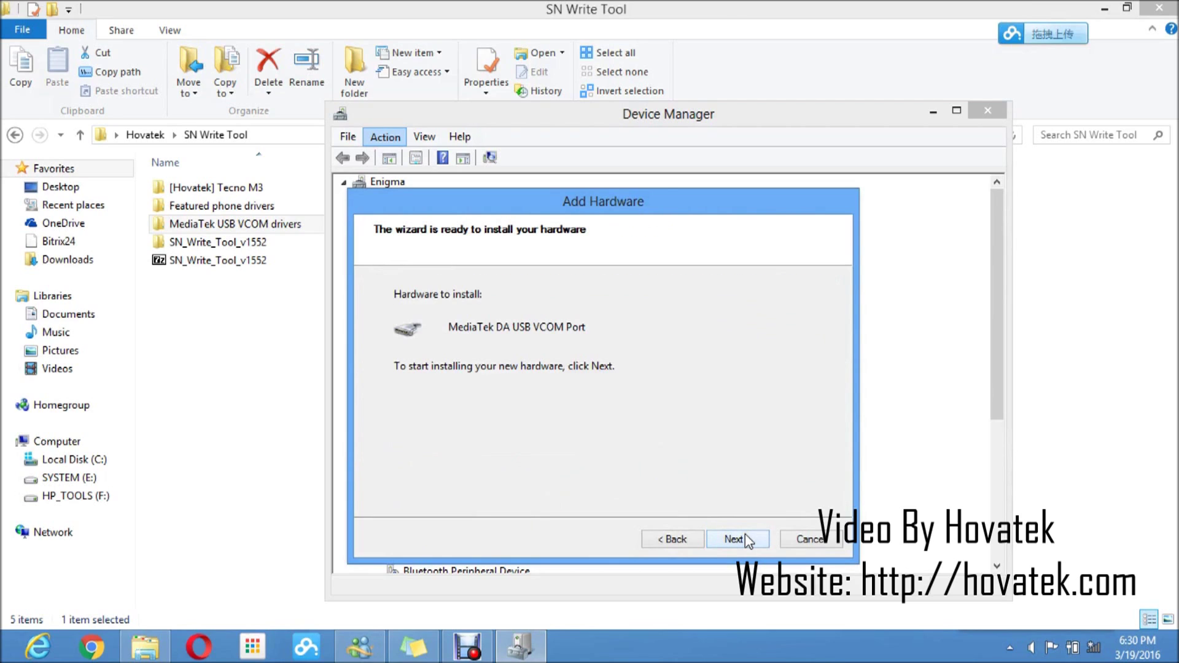
left_click(736, 540)
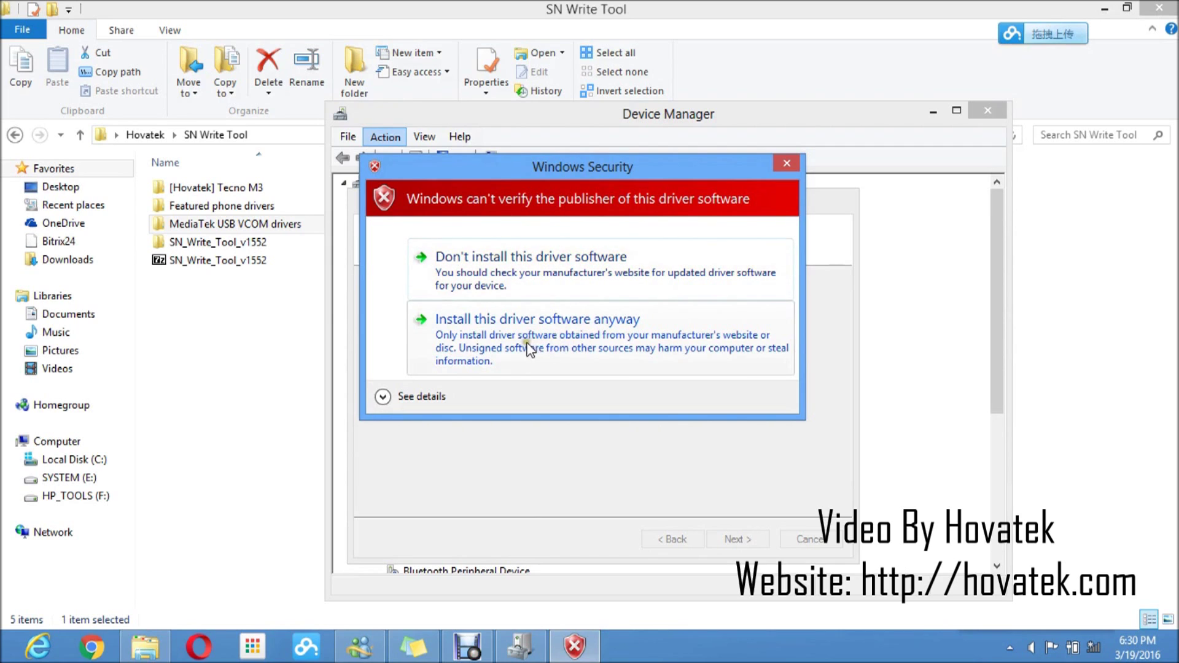
Install the unsigned MediaTek DA USB VCOM Port driver anyway and close the completed wizard
left_click(493, 320)
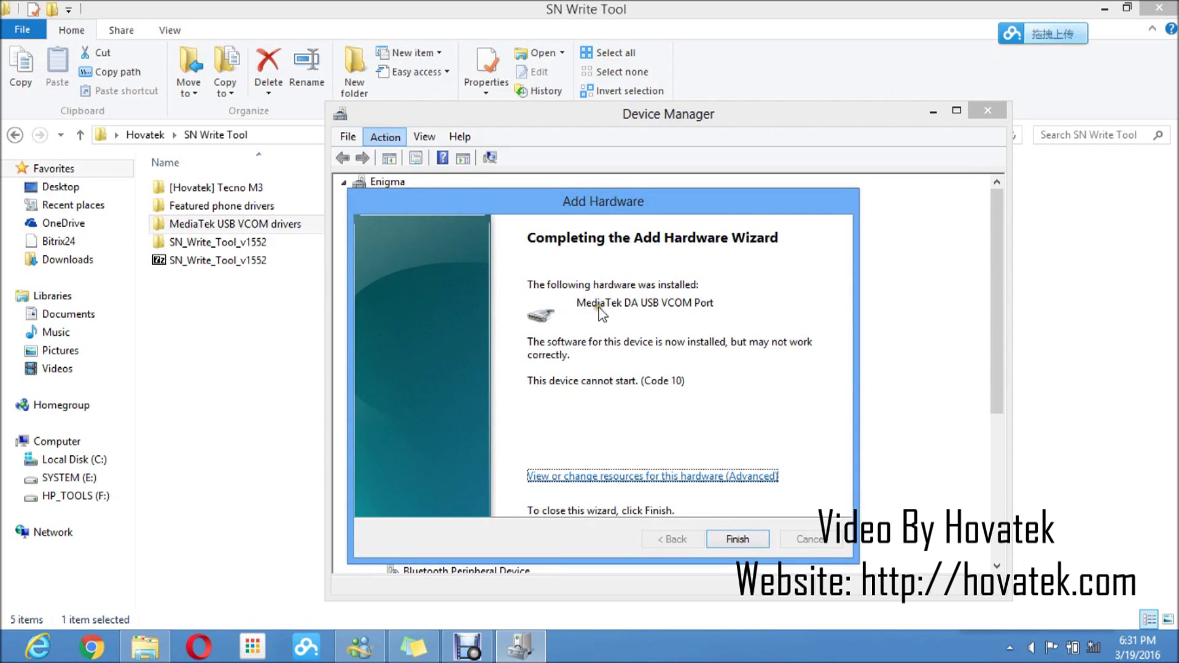
left_click(737, 541)
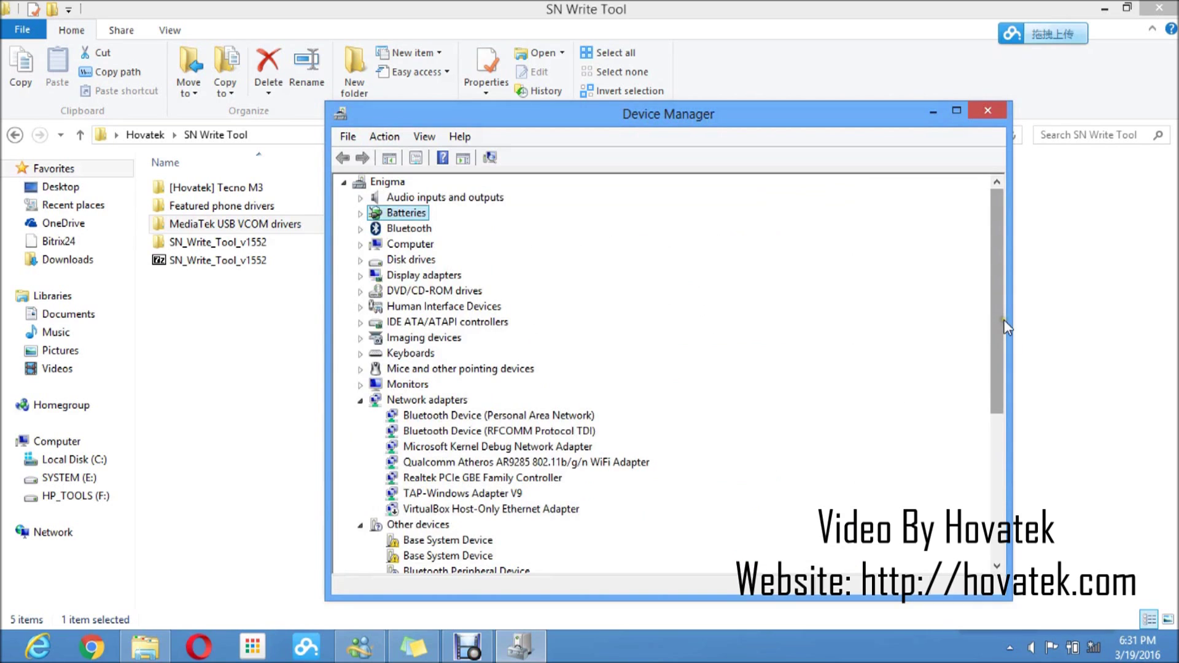
Scroll Device Manager down to Ports (COM & LPT), then minimize it
left_click_drag(1002, 319, 998, 426)
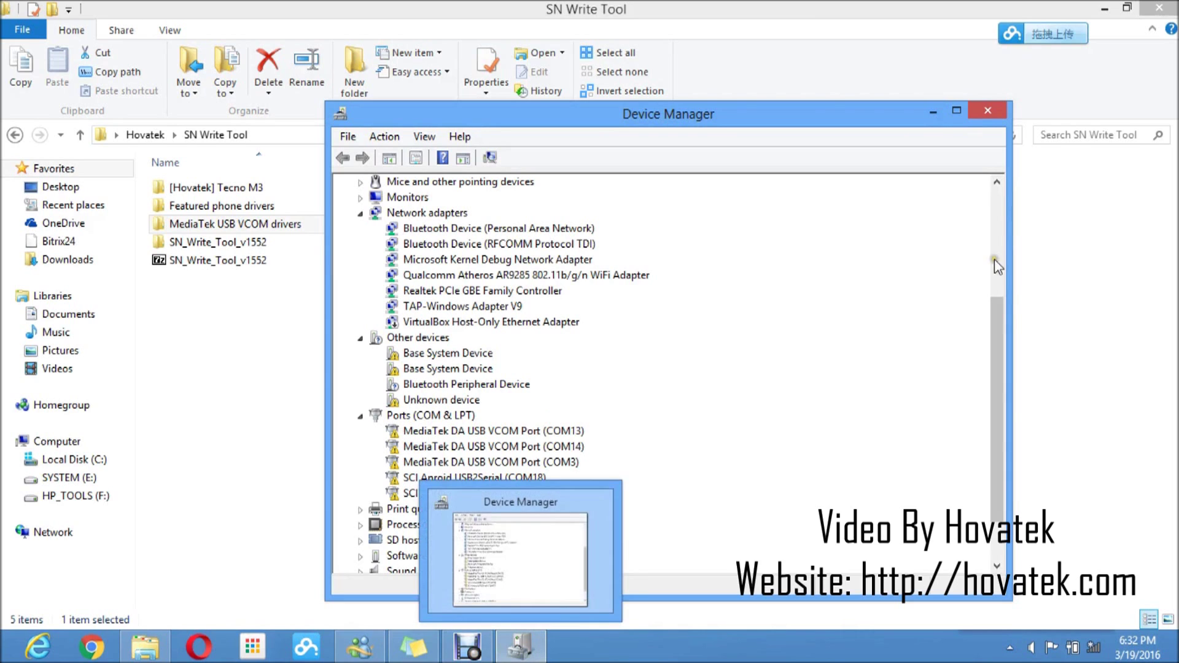
left_click(933, 113)
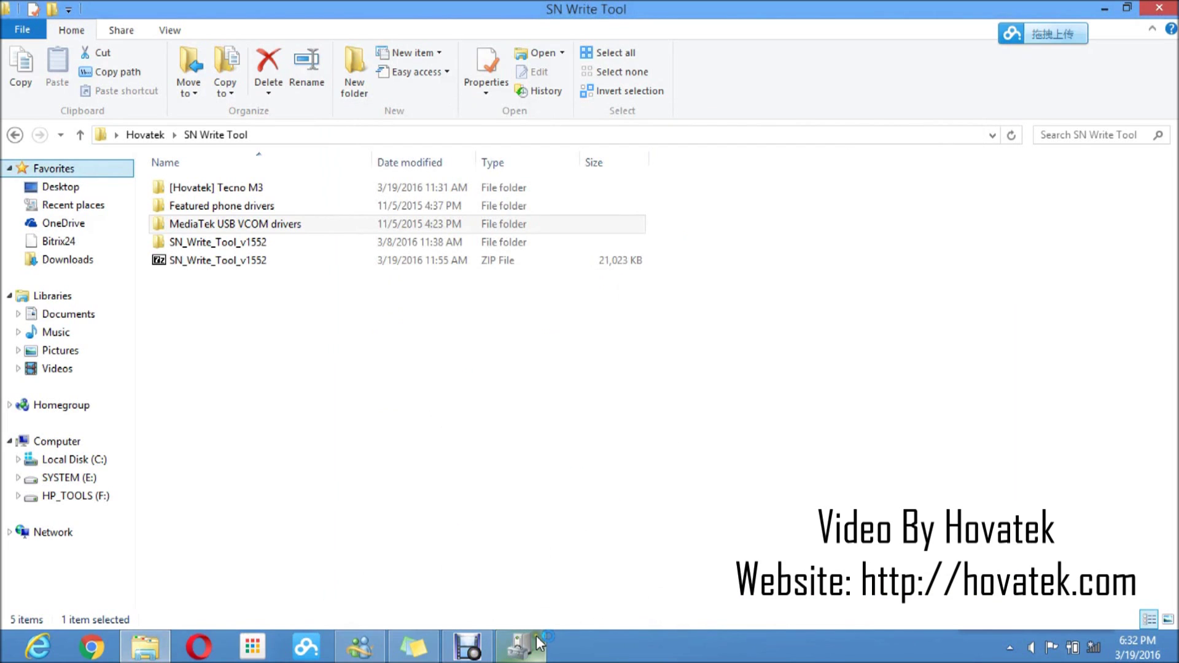
Run SN_Writer from the SN_Write_Tool_v1552 folder as administrator and move its window lower
left_click(227, 243)
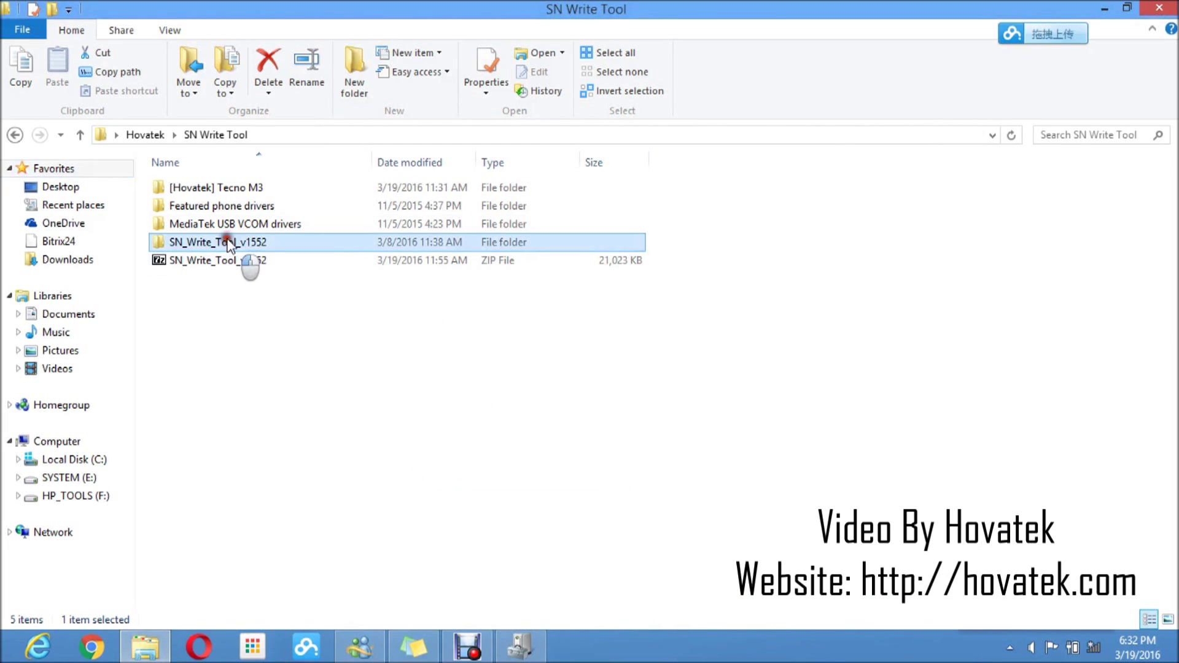
double_click(228, 243)
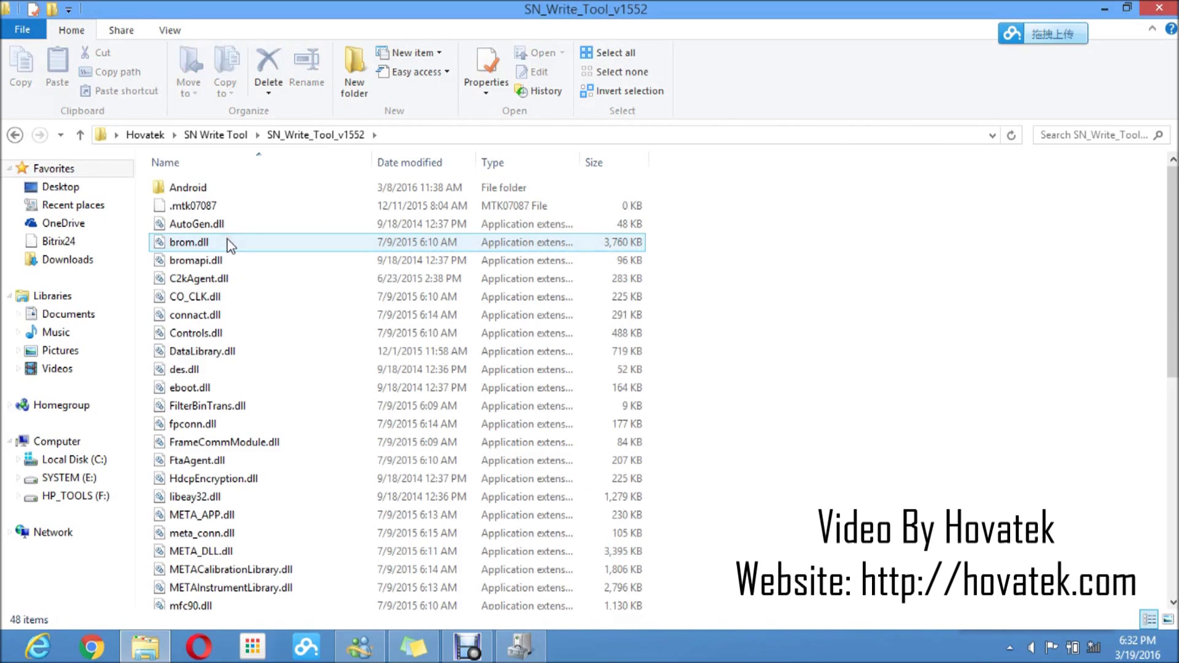
key("alt")
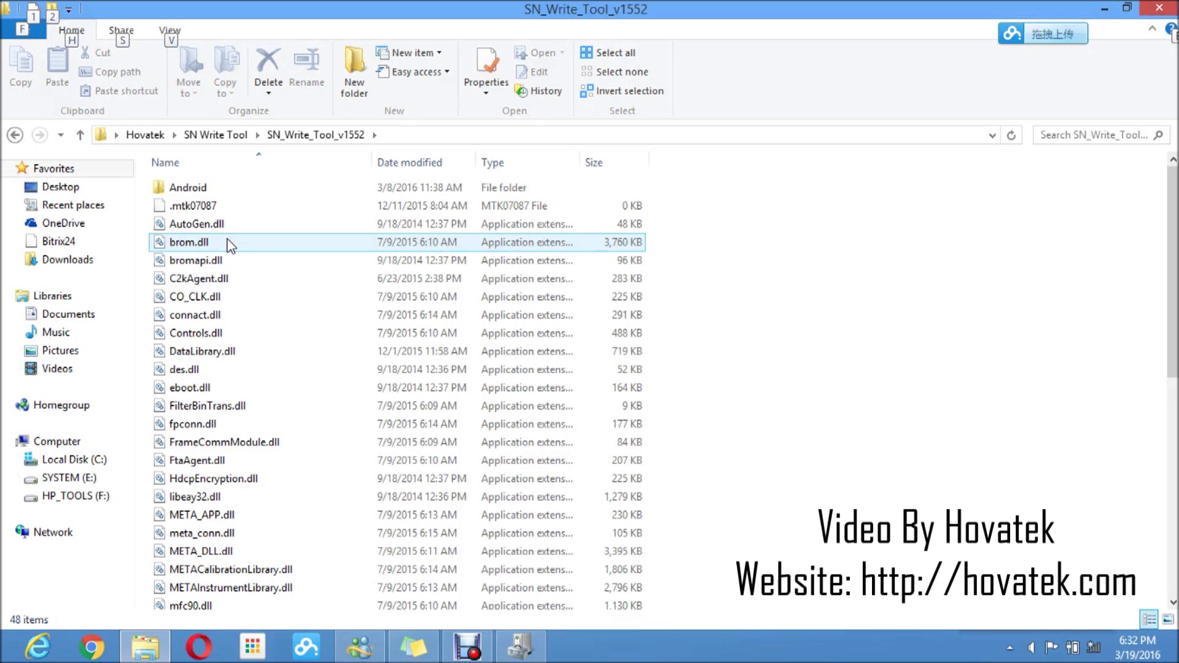
scroll(1134, 255, "down", 6)
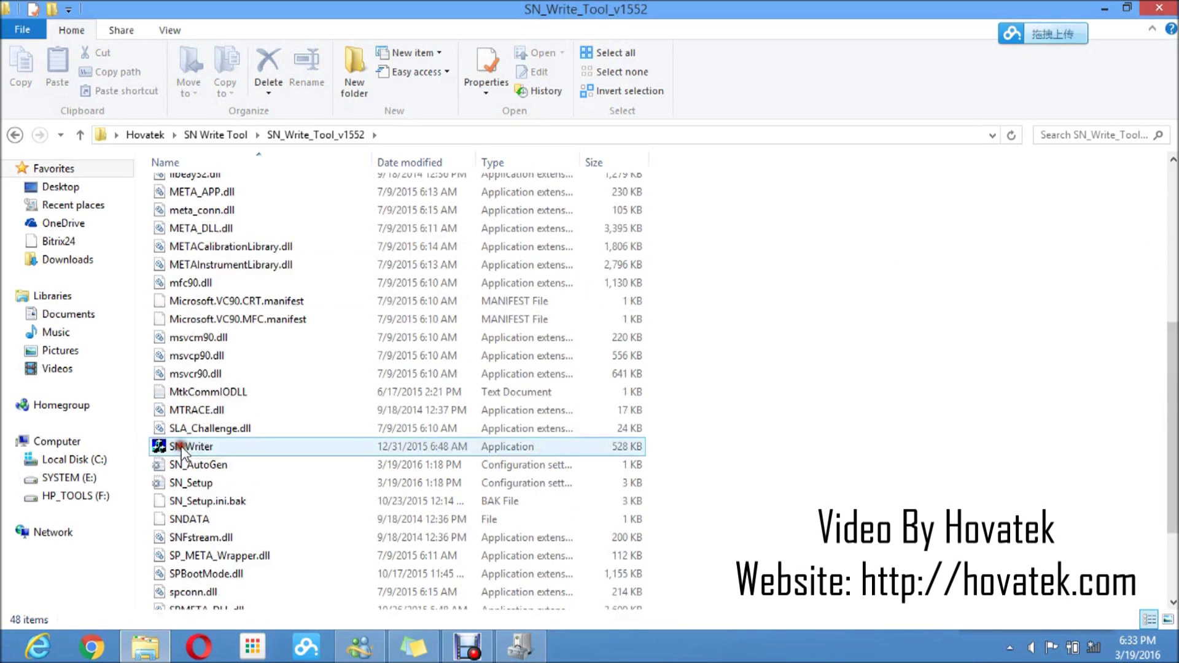
left_click(183, 452)
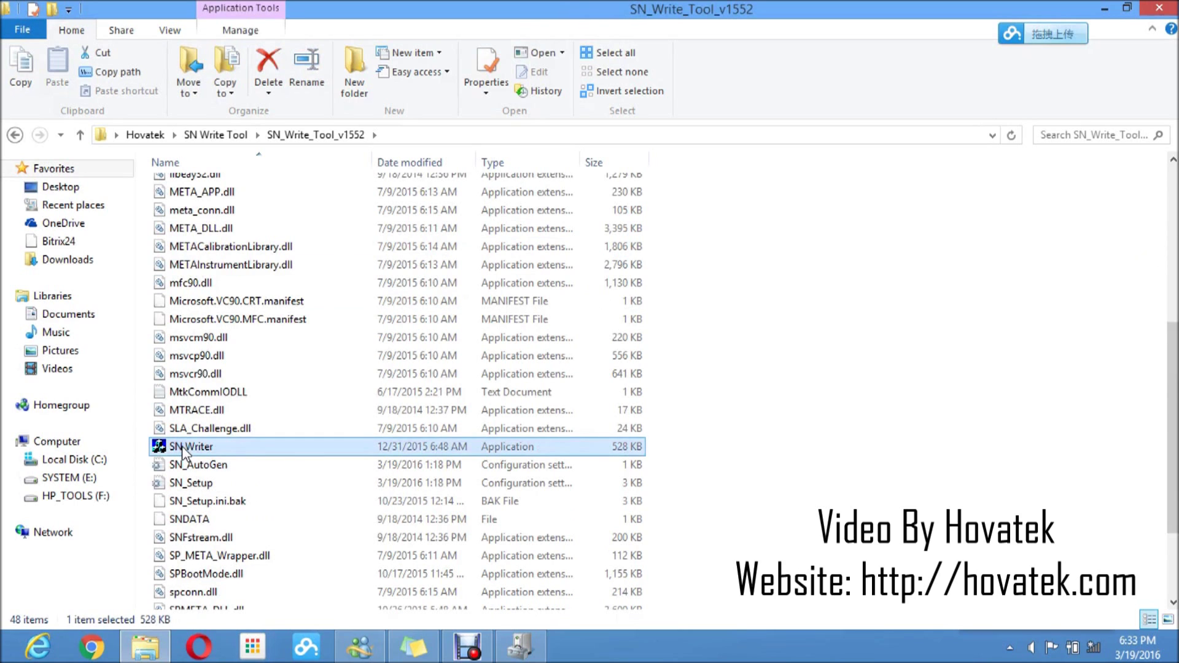
right_click(183, 452)
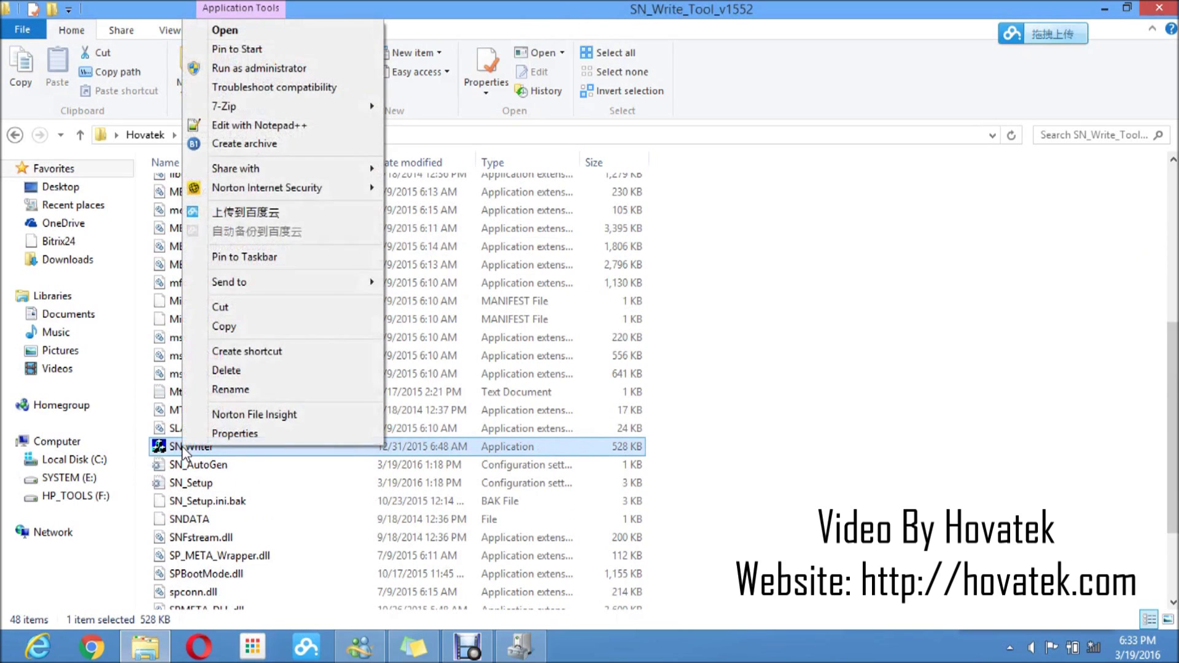
left_click(254, 69)
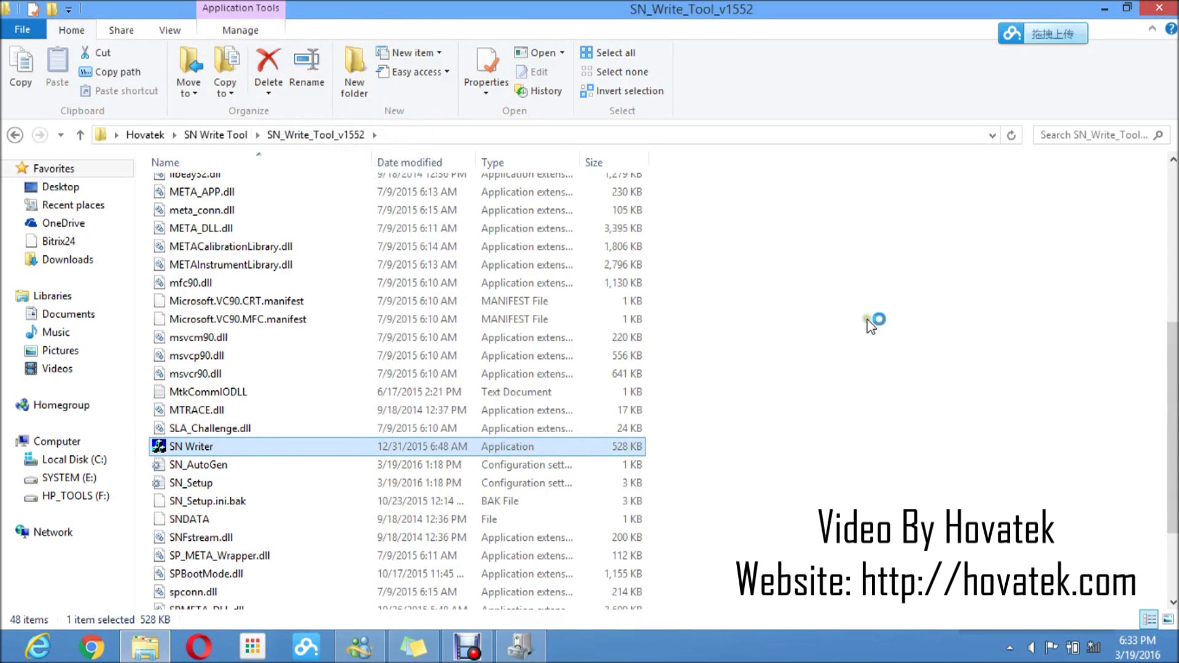
left_click_drag(672, 112, 684, 182)
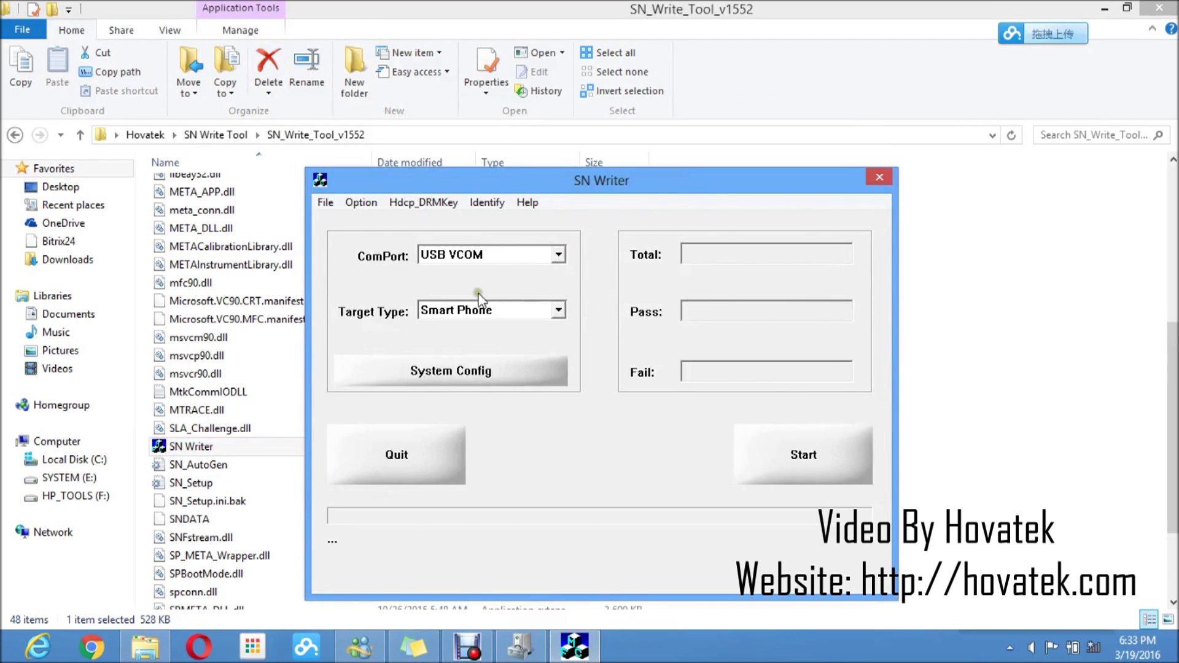
Choose USB VCOM as ComPort and Smart Phone as Target Type in SN Writer
left_click(558, 255)
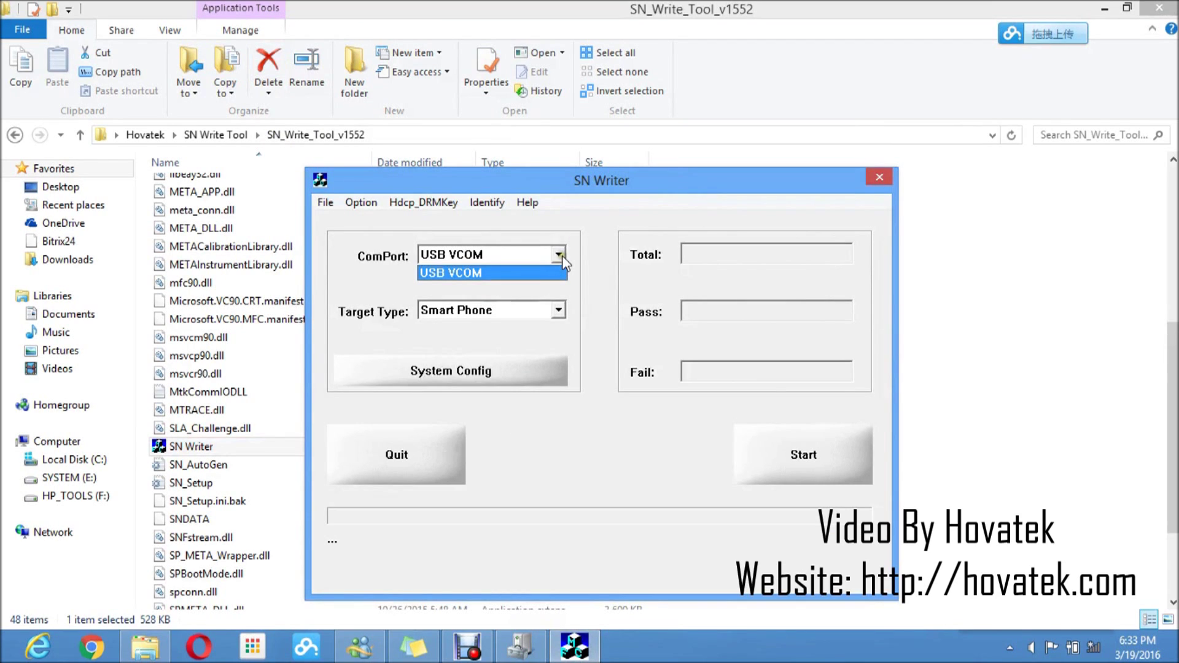
left_click(469, 272)
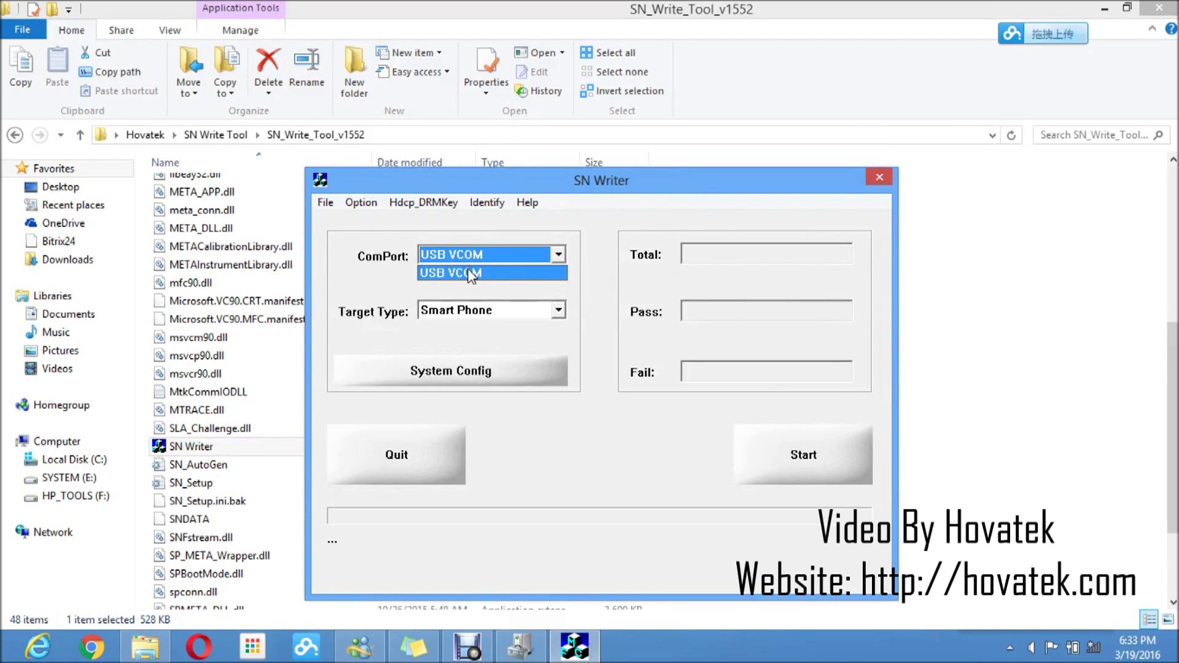
left_click(558, 312)
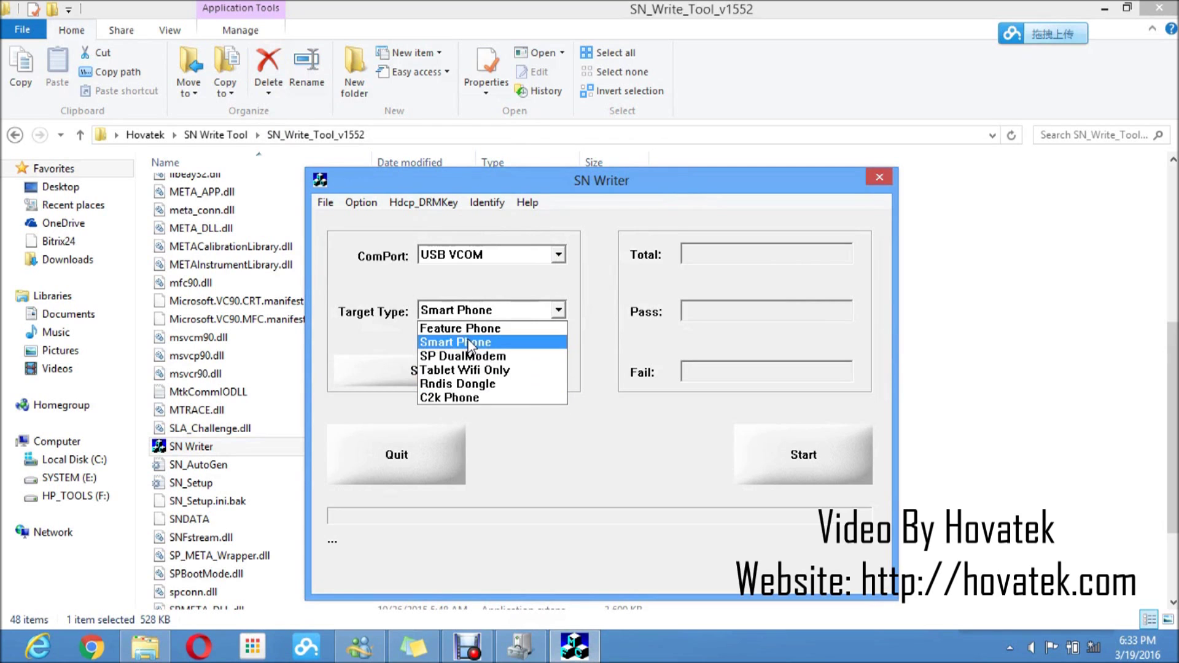
left_click(468, 341)
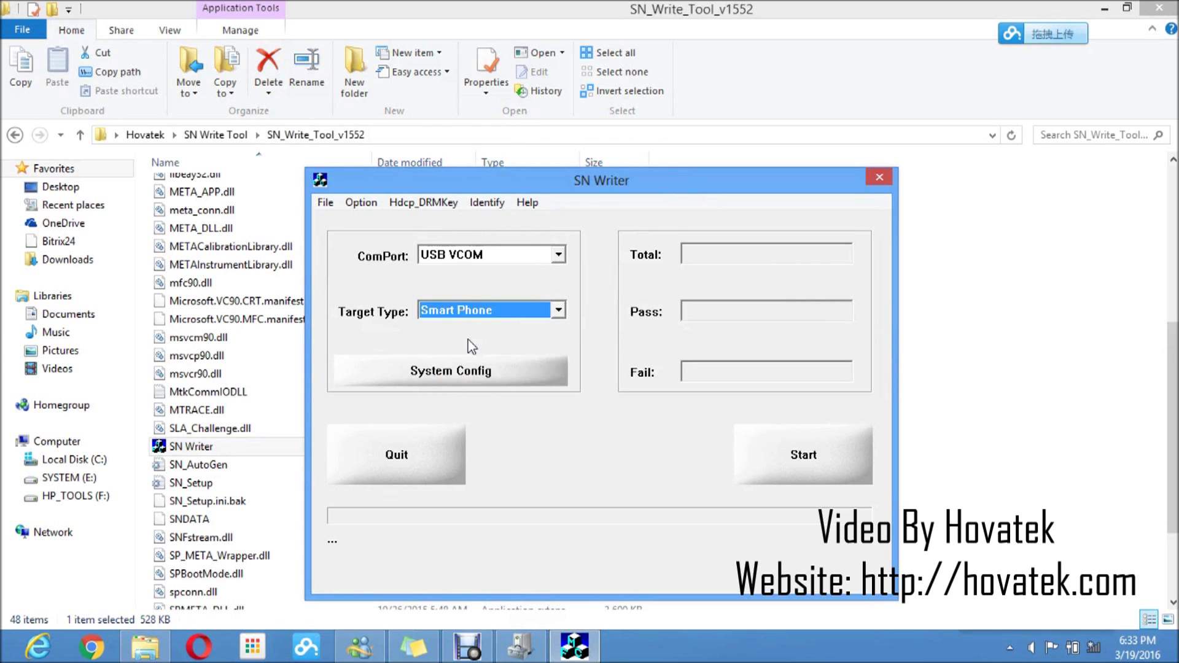
left_click(425, 374)
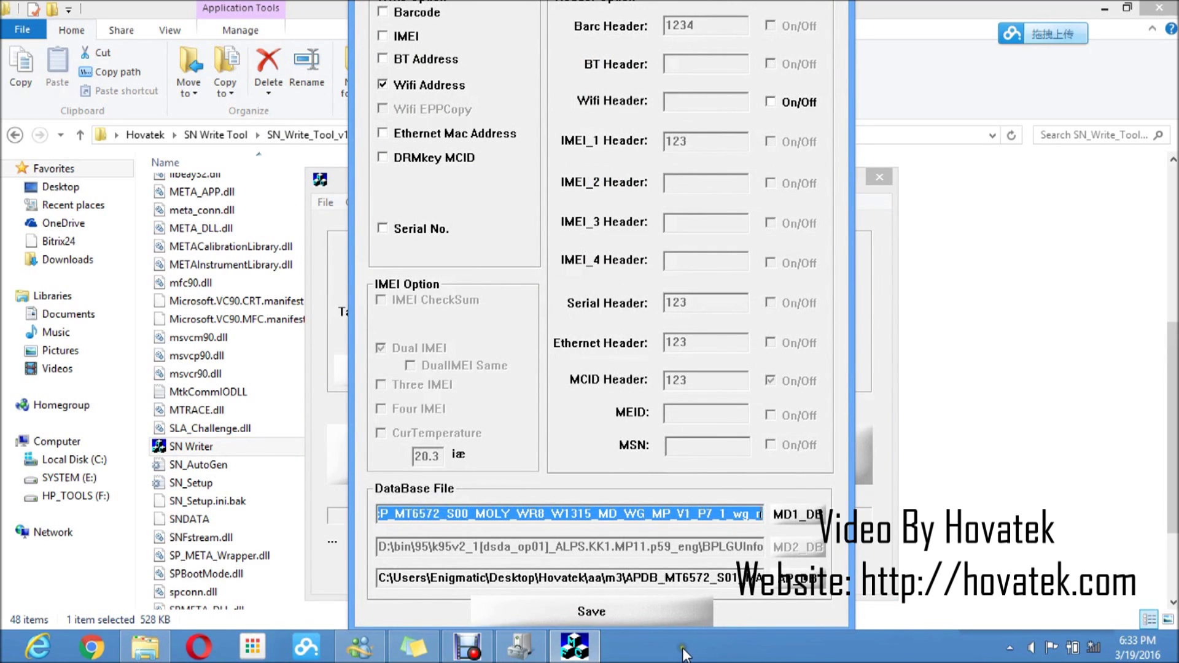
Turn on Windows taskbar auto-hide so the full configuration dialog fits on screen
right_click(684, 651)
left_click(734, 635)
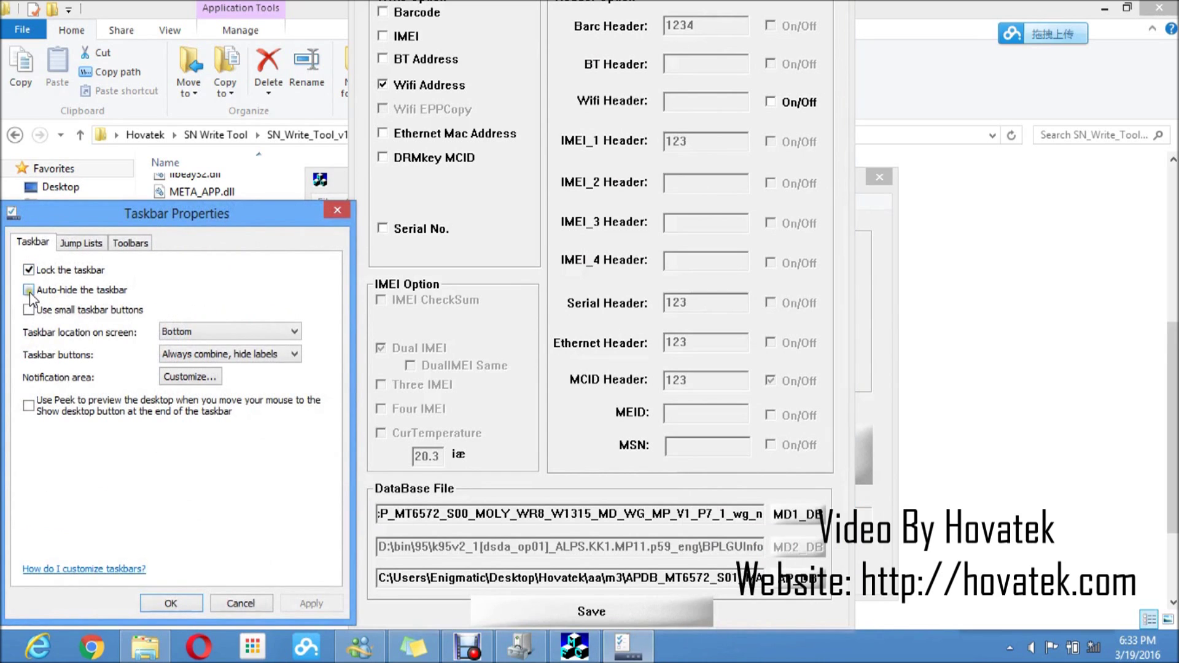
left_click(28, 290)
left_click(311, 603)
left_click(170, 603)
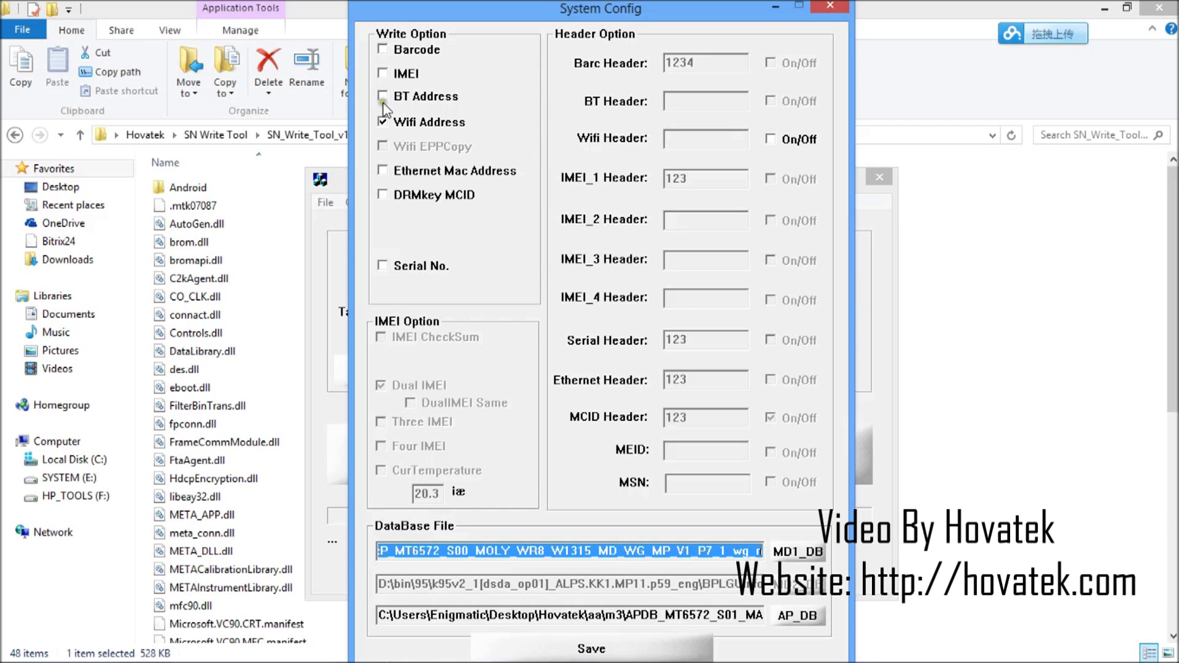
Replace Wifi Address with IMEI, keep Dual IMEI ticked, and start choosing the modem database file
left_click(383, 121)
left_click(382, 73)
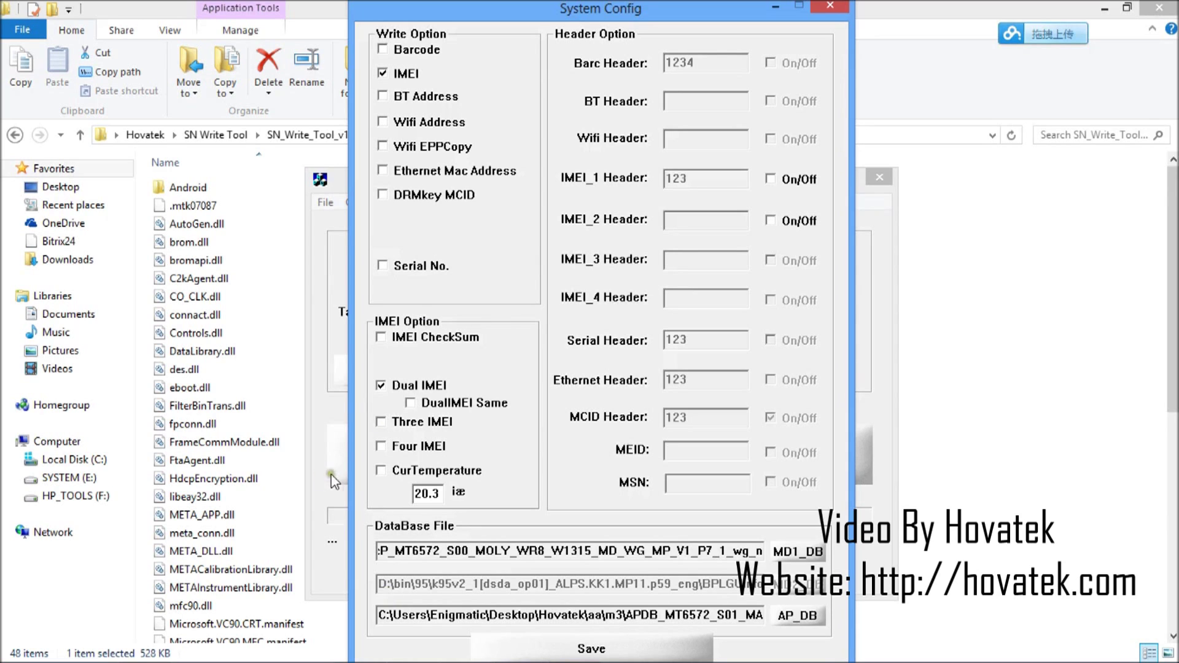
left_click(380, 387)
left_click(380, 387)
left_click(804, 553)
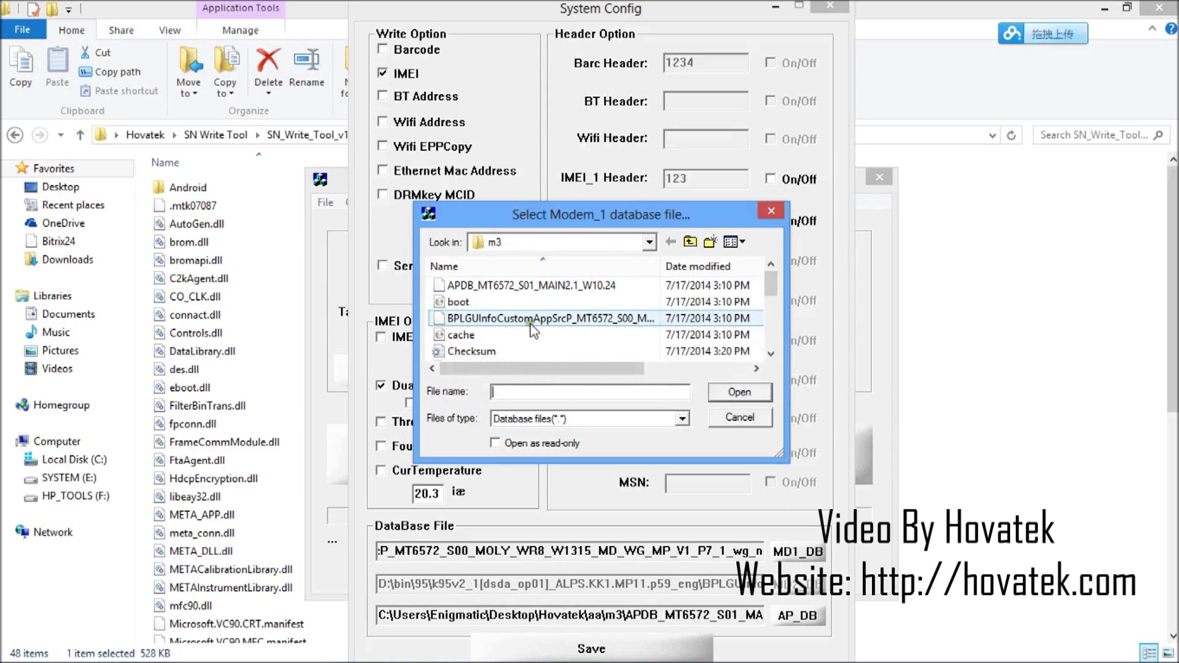
Load the m3 modem database and APDB_MT6572_S01_MAIN2.1_W10.24, then save the configuration
left_click(477, 320)
left_click(742, 393)
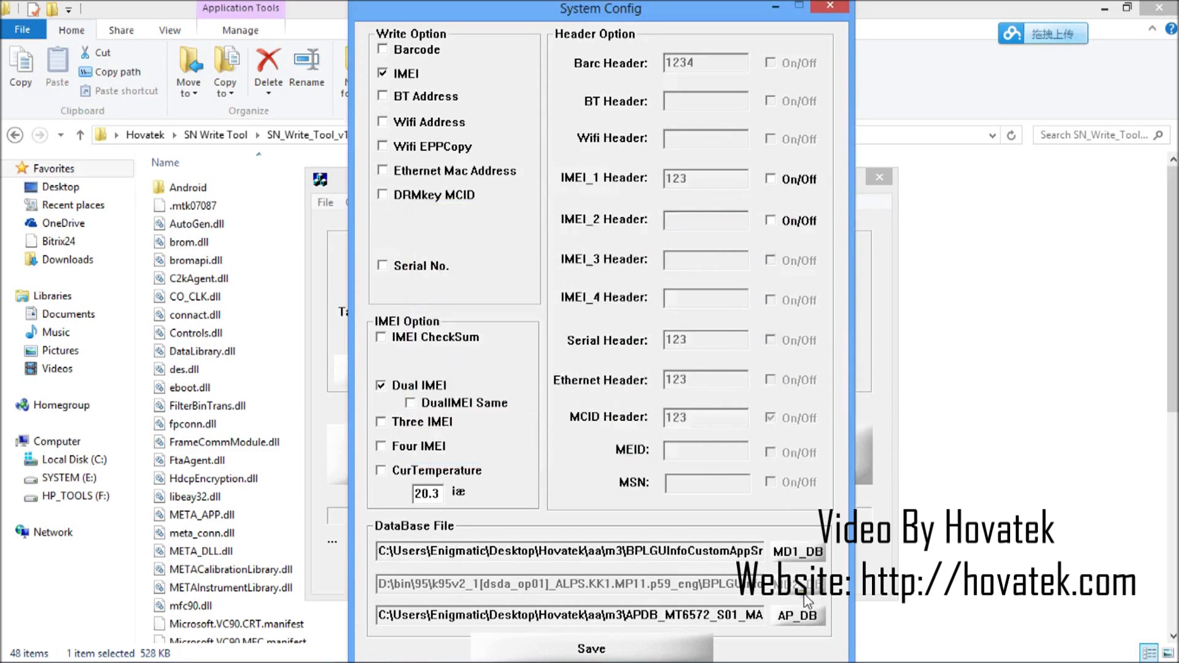
left_click(797, 616)
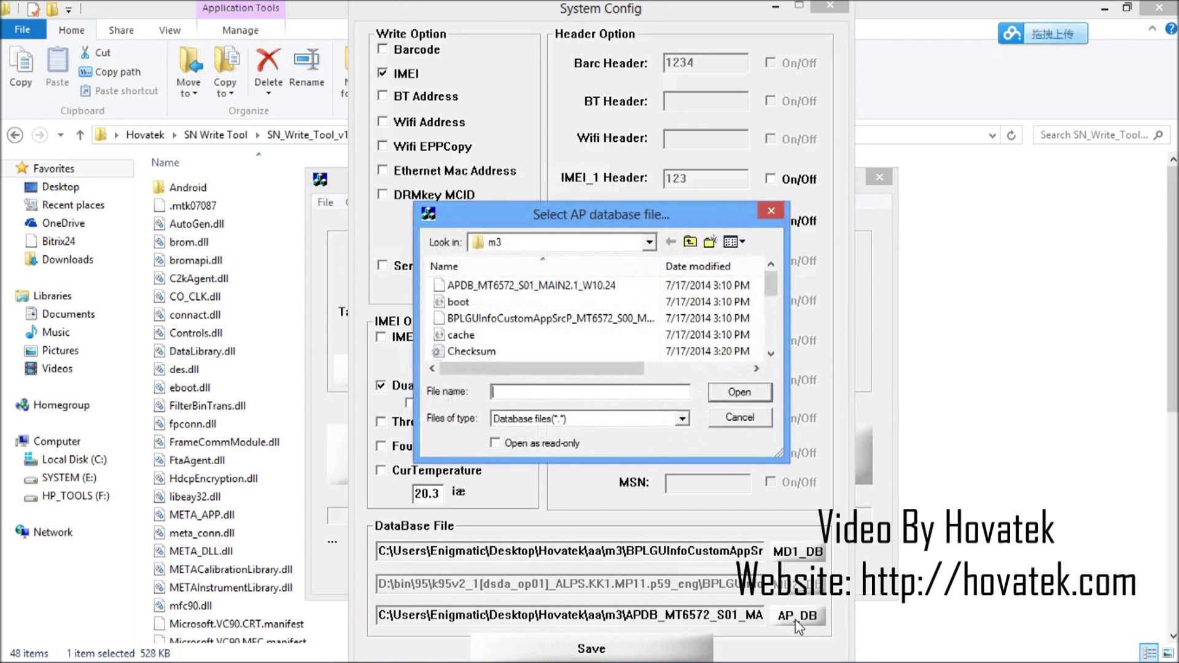
left_click(529, 285)
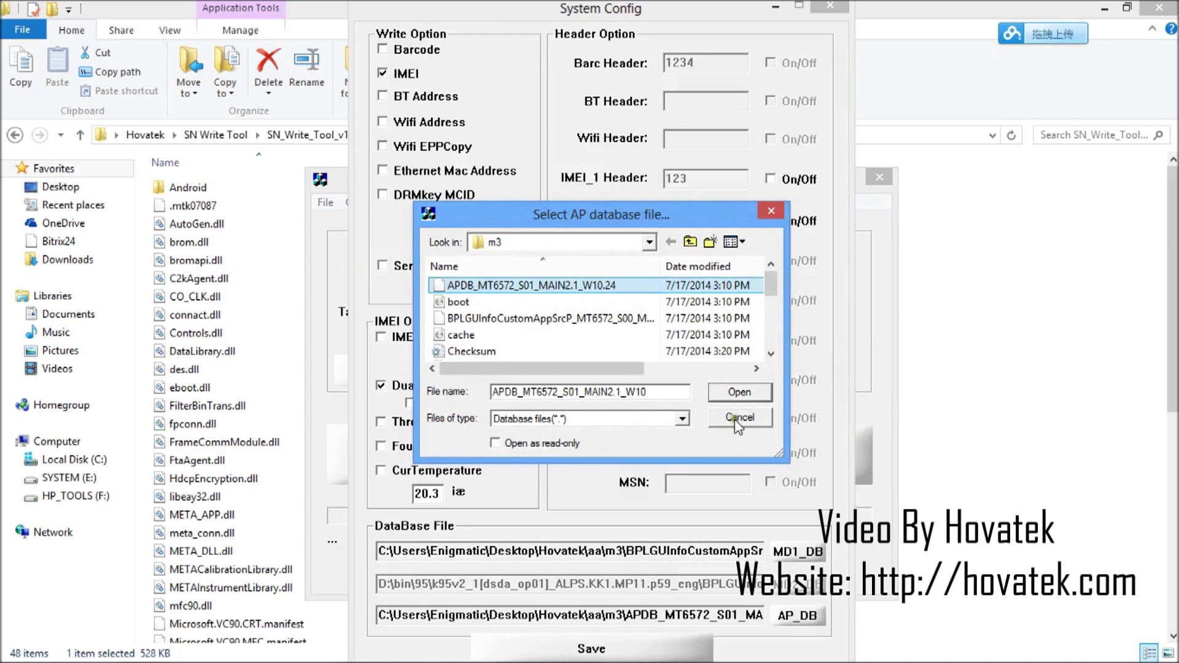
left_click(738, 396)
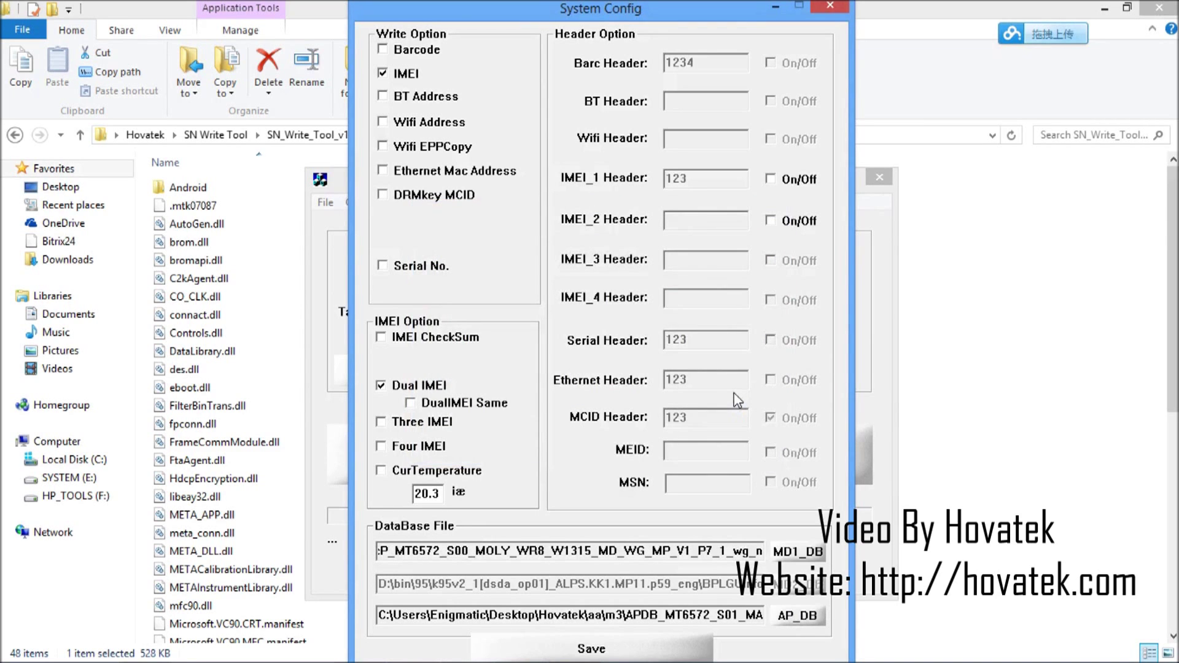
left_click(580, 654)
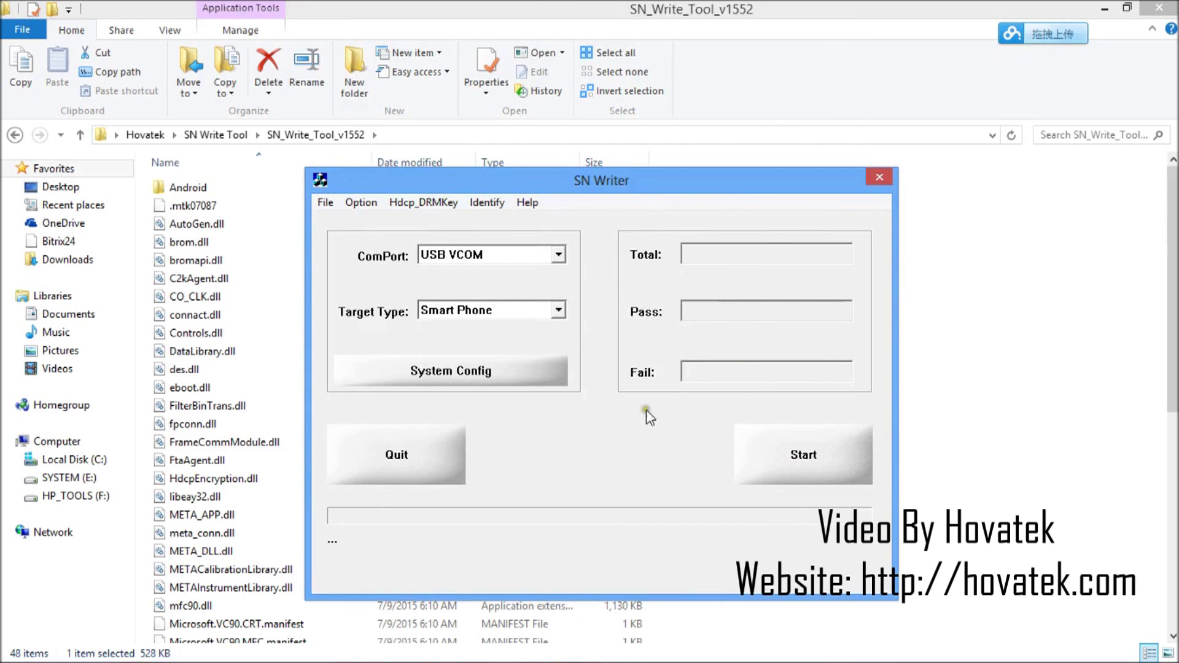
Start a write run, enter both IMEI numbers with a typo corrected, and submit them
left_click(800, 458)
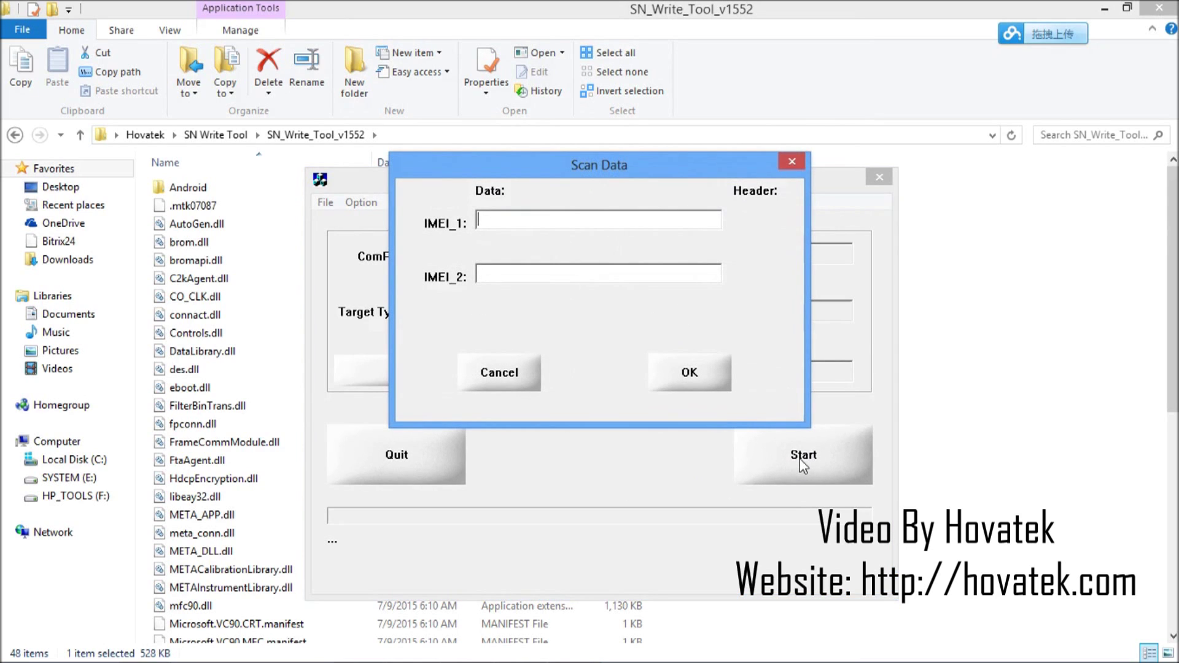
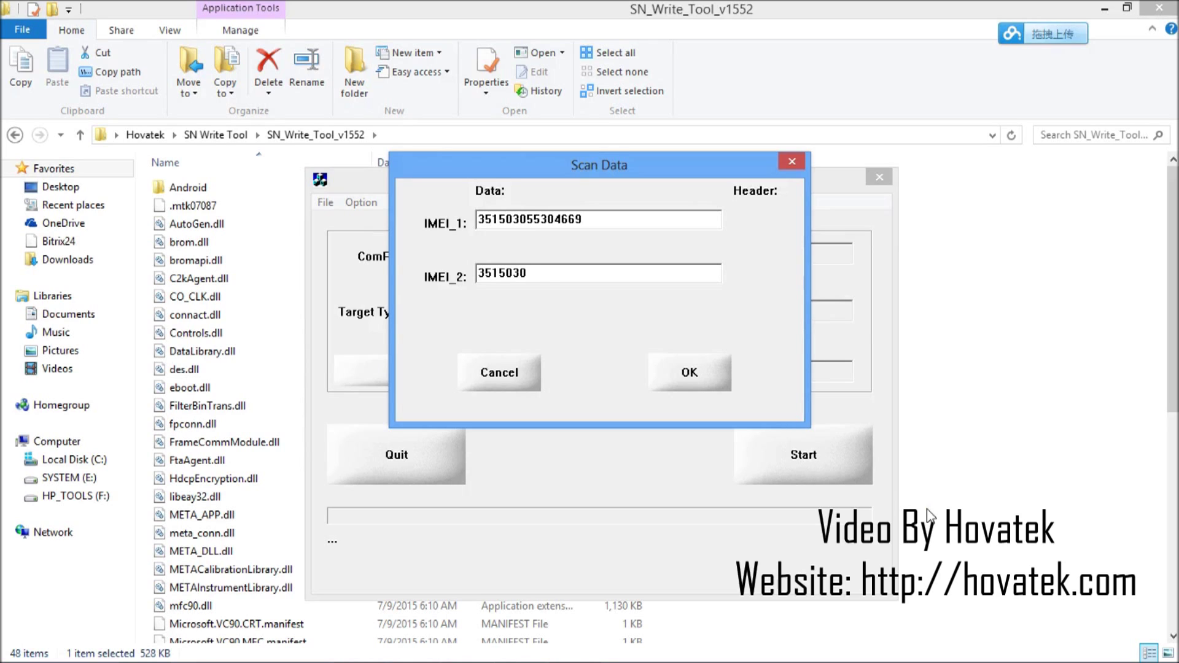
left_click(682, 372)
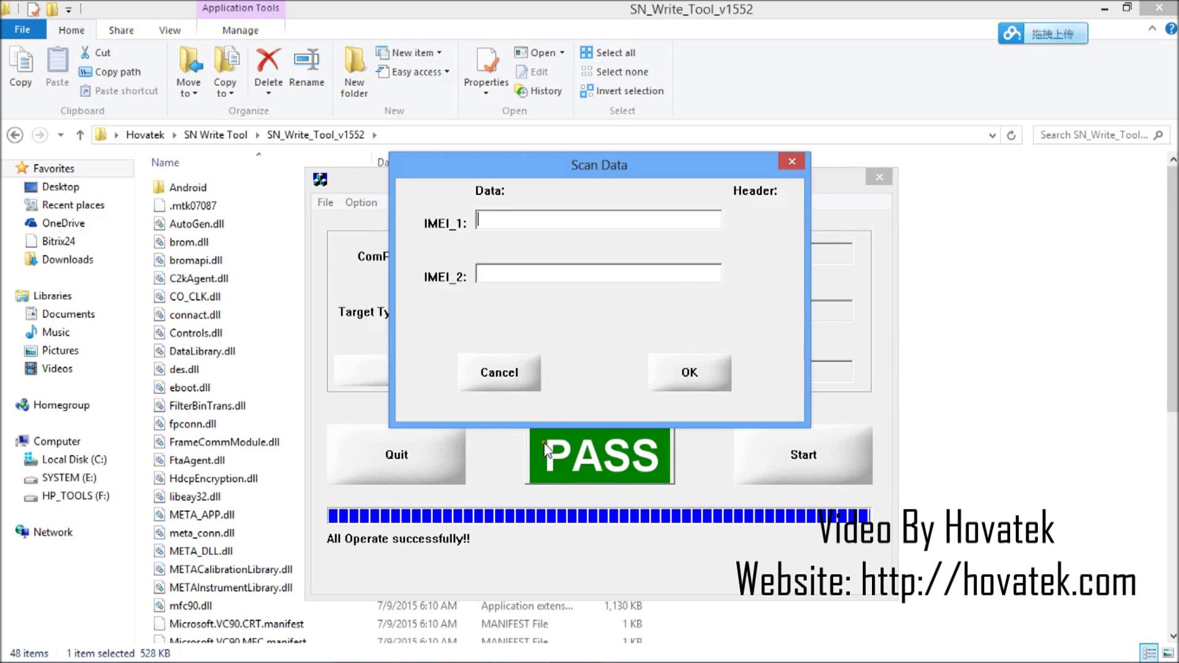
After the dual IMEI write passes, cancel the reappearing Scan Data prompt
left_click(497, 374)
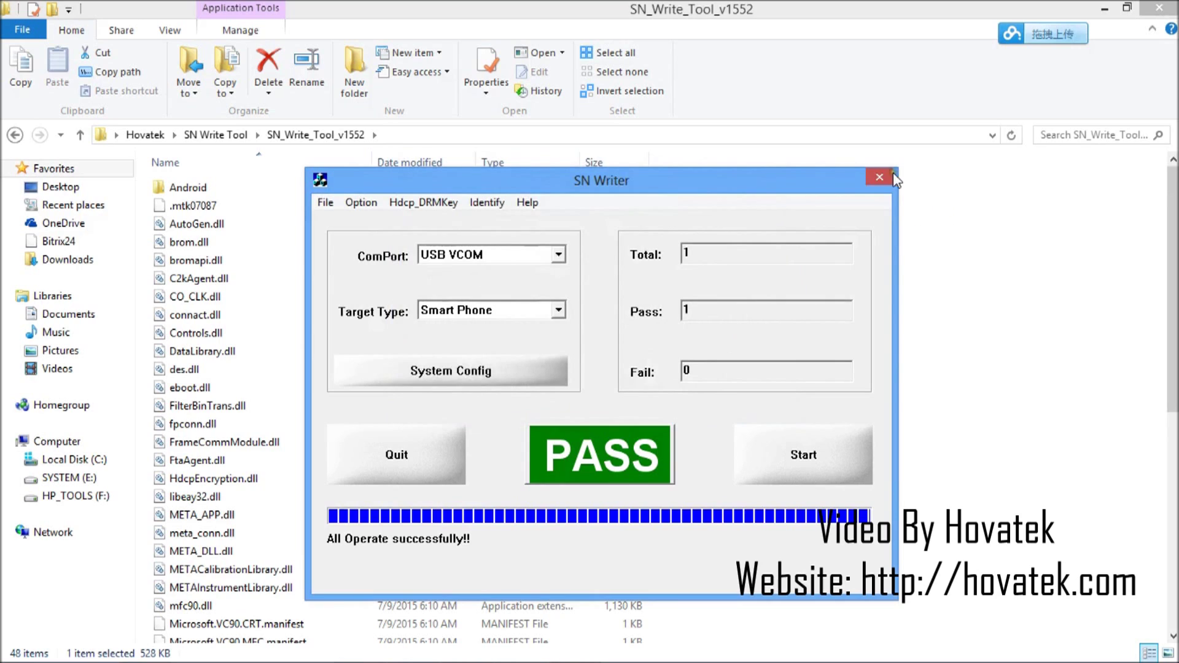
In System Config, untick IMEI, tick Wifi Address, and save the configuration
left_click(489, 380)
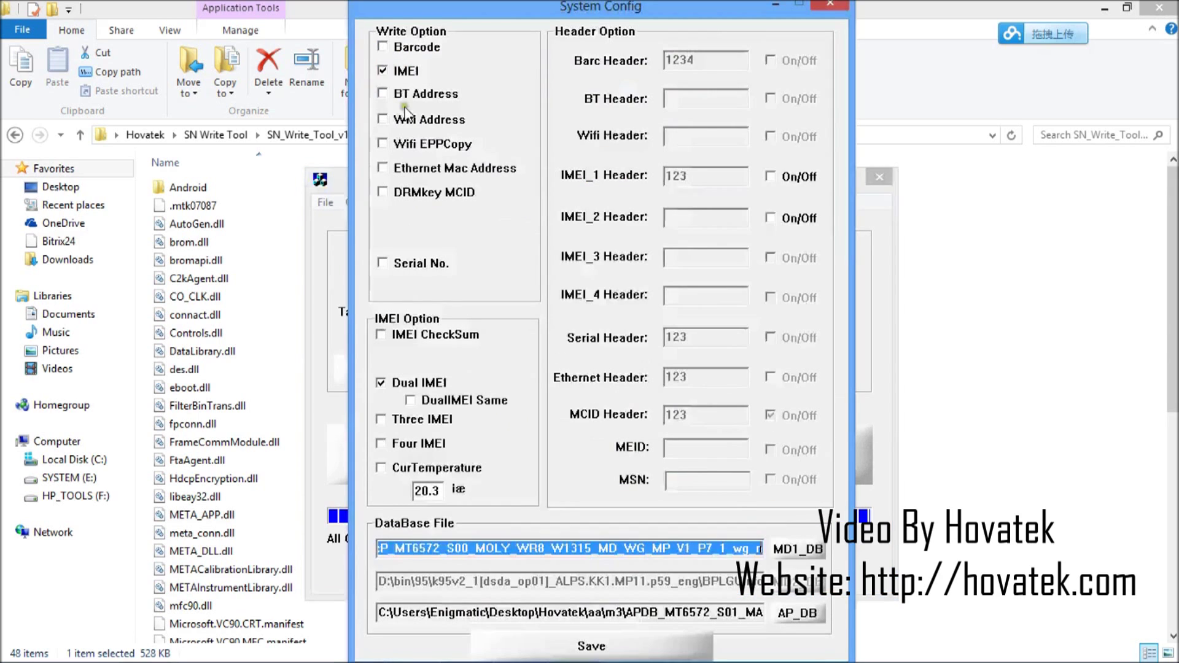
left_click(381, 71)
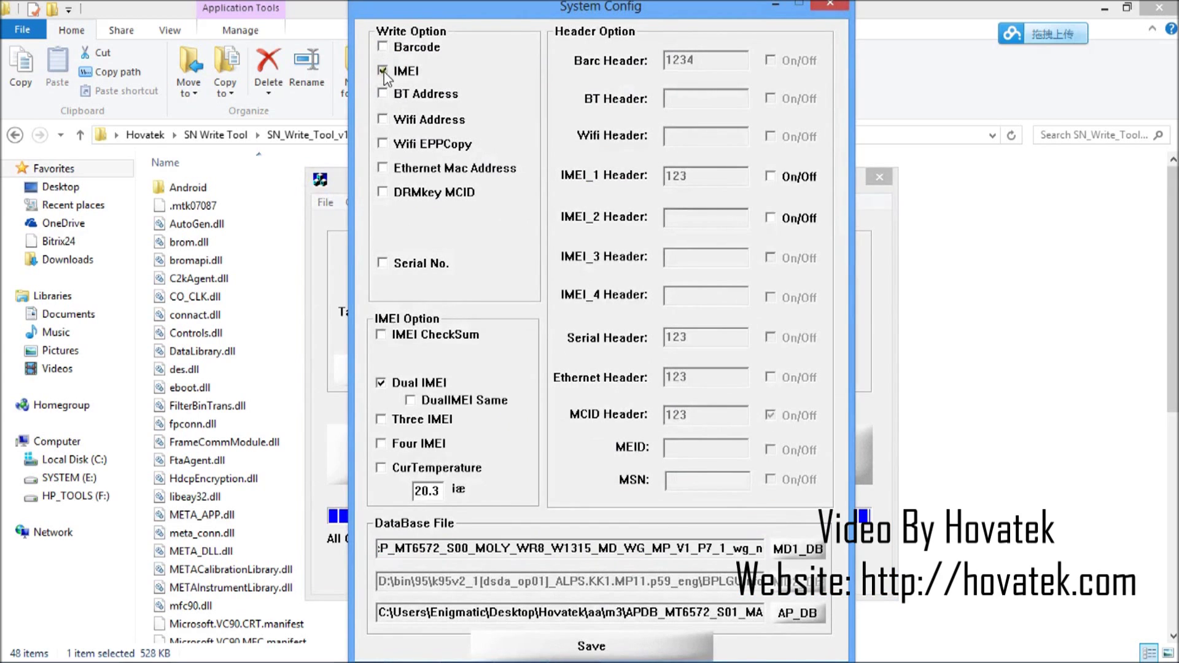
left_click(382, 118)
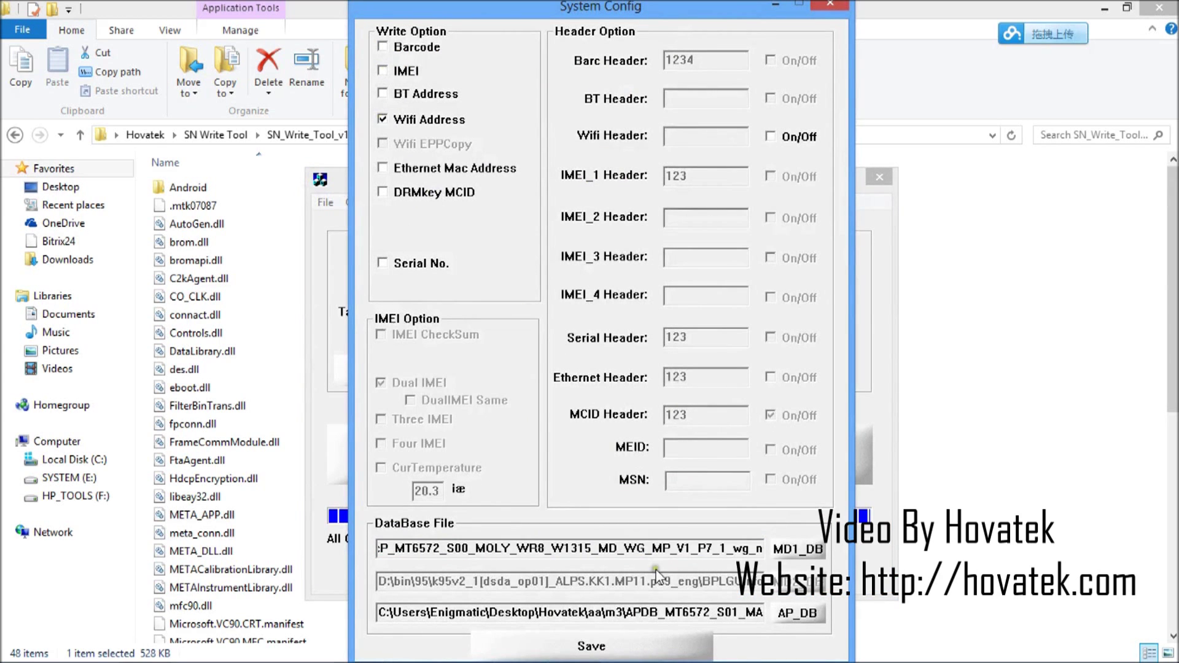
mouse_move(655, 661)
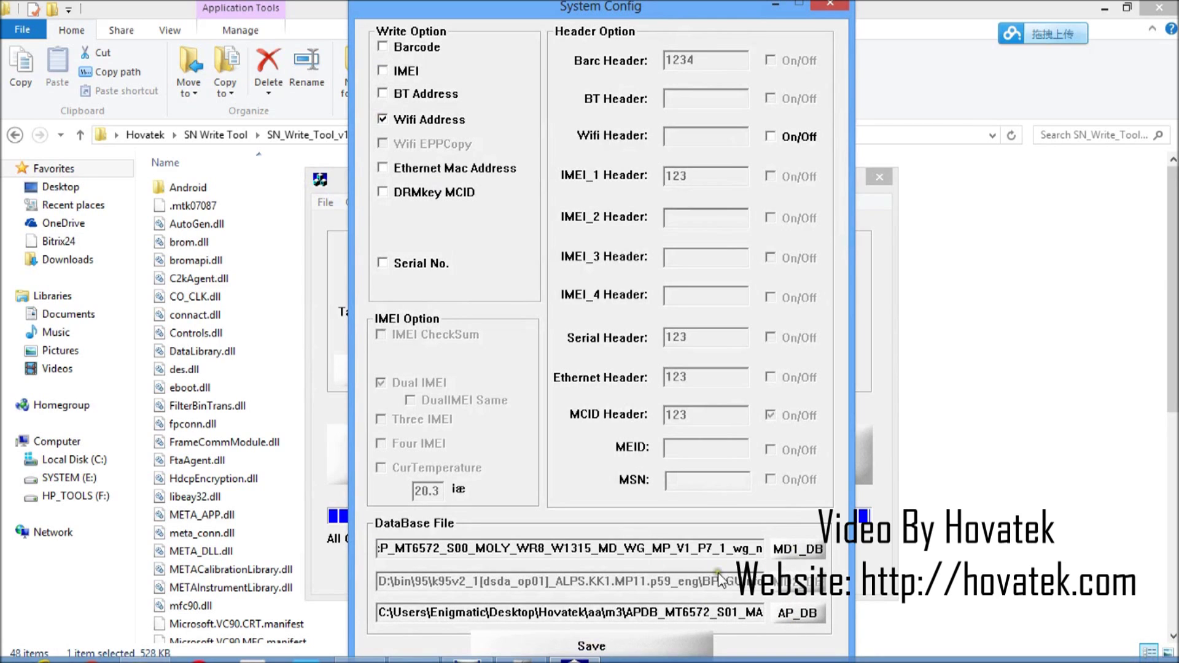
left_click(606, 648)
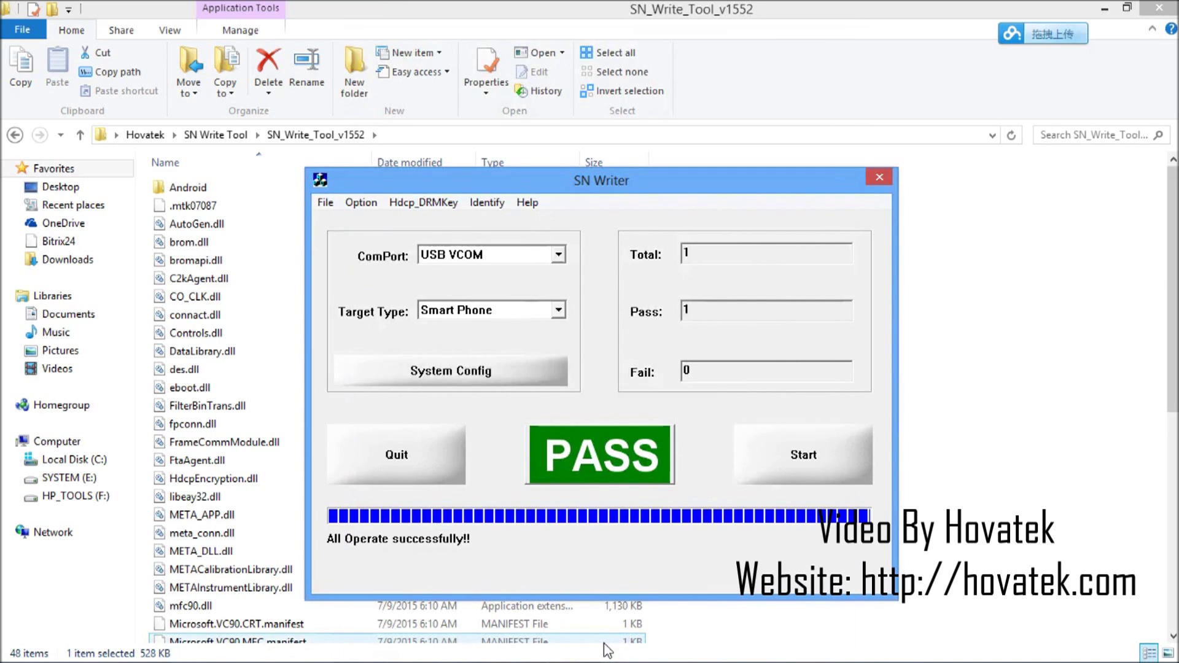
Start a new write run to bring up the Wifi Addr Scan Data prompt
left_click(804, 456)
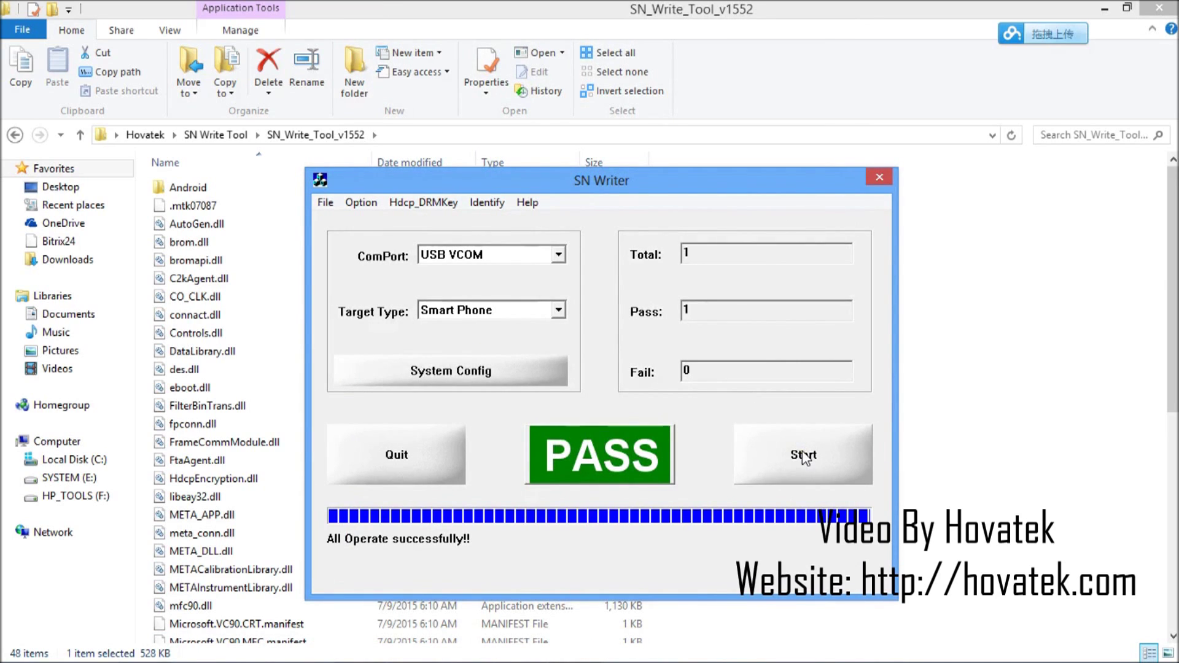
left_click(803, 456)
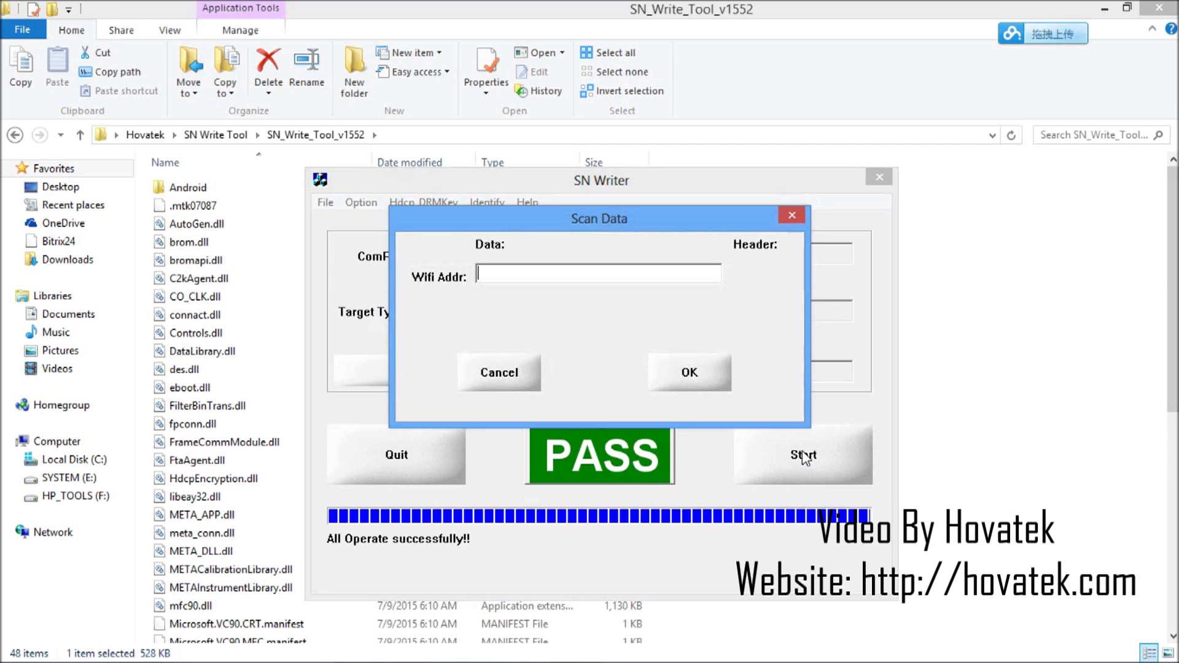
Launch Notepad from the Windows search using 'note'
key("super")
type("n")
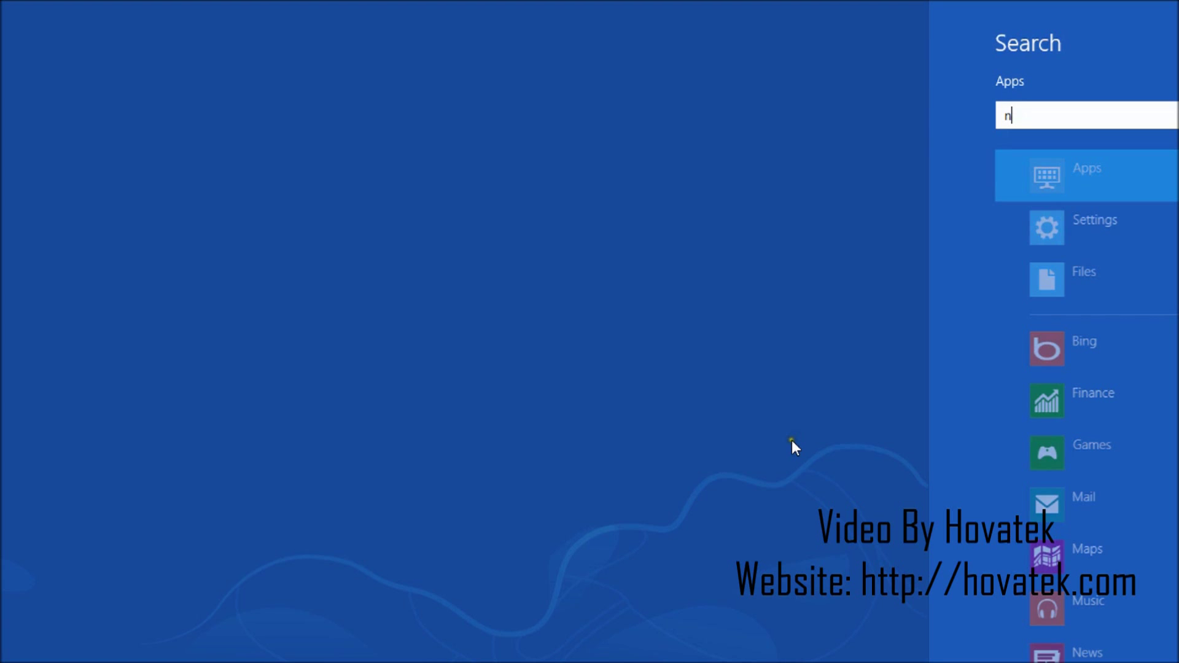
type("ote")
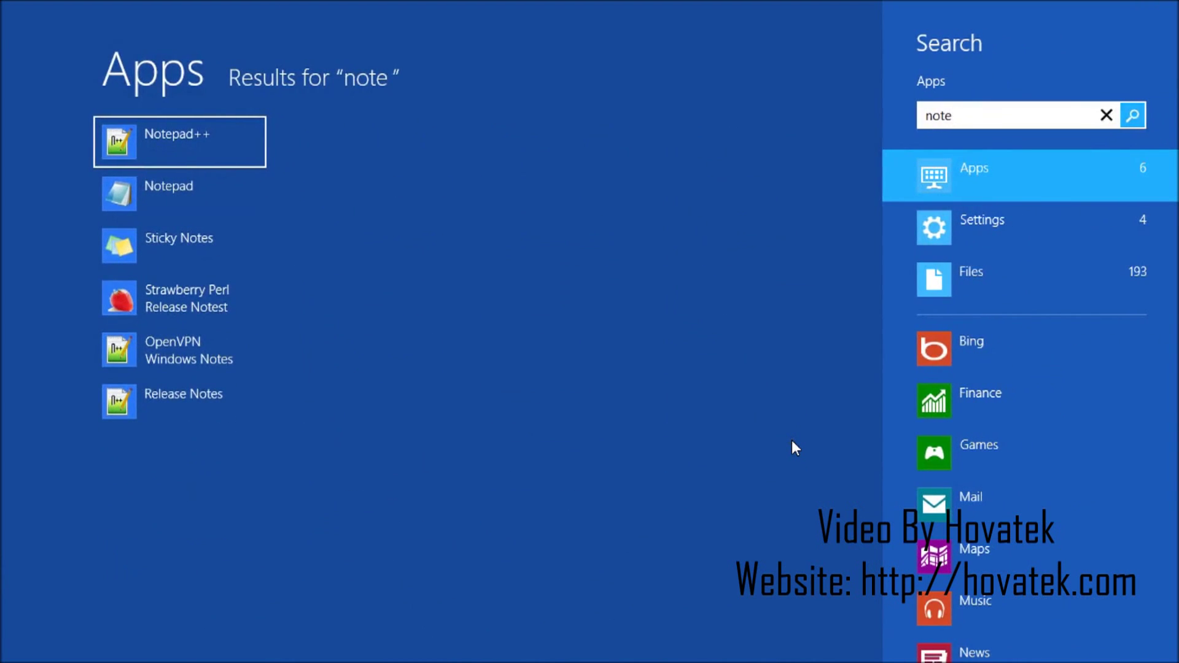
key("Down")
key("Return")
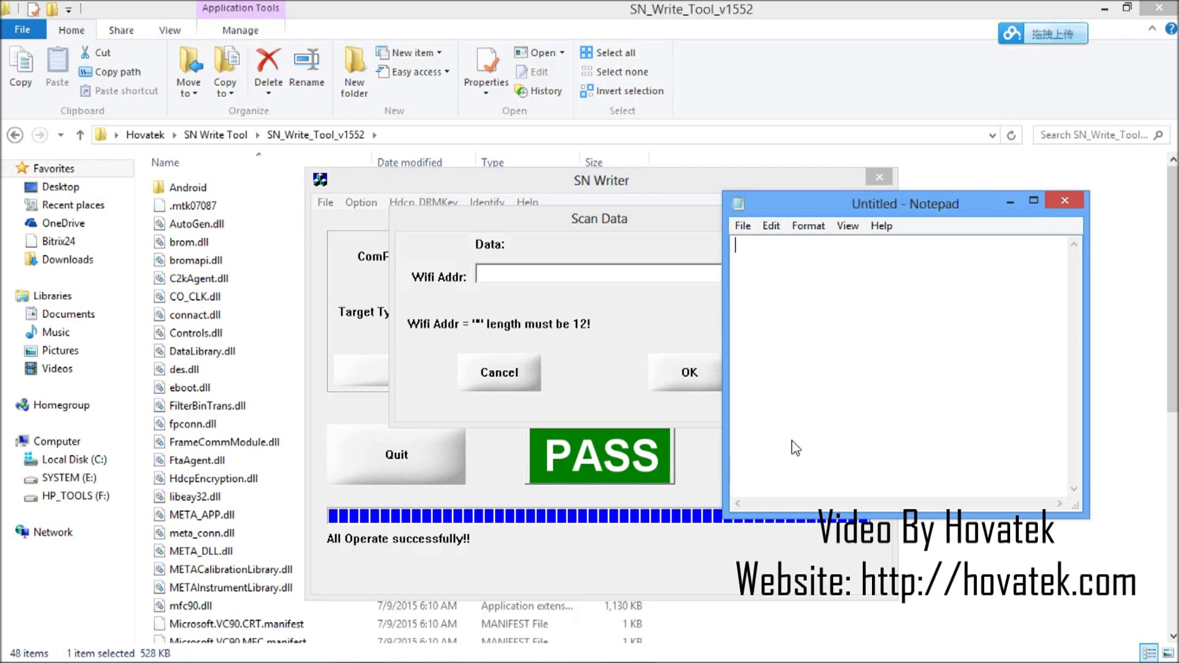
type("bc:b3:08:cb:c0:")
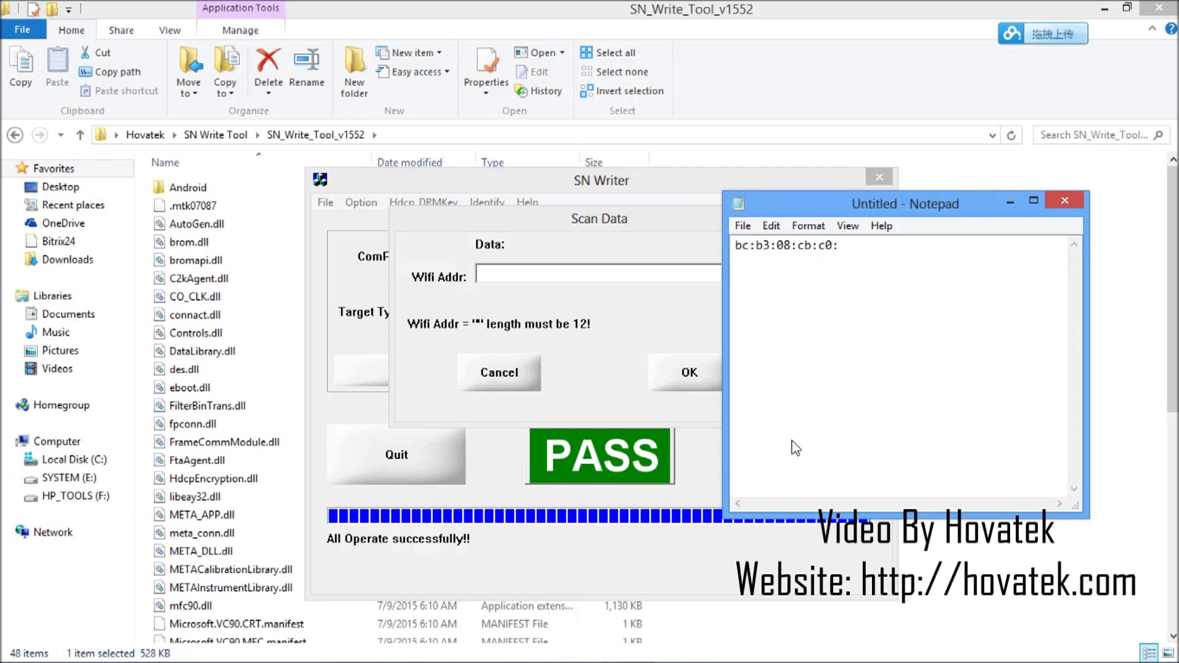
type("f6")
key("ctrl+a")
key("ctrl+c")
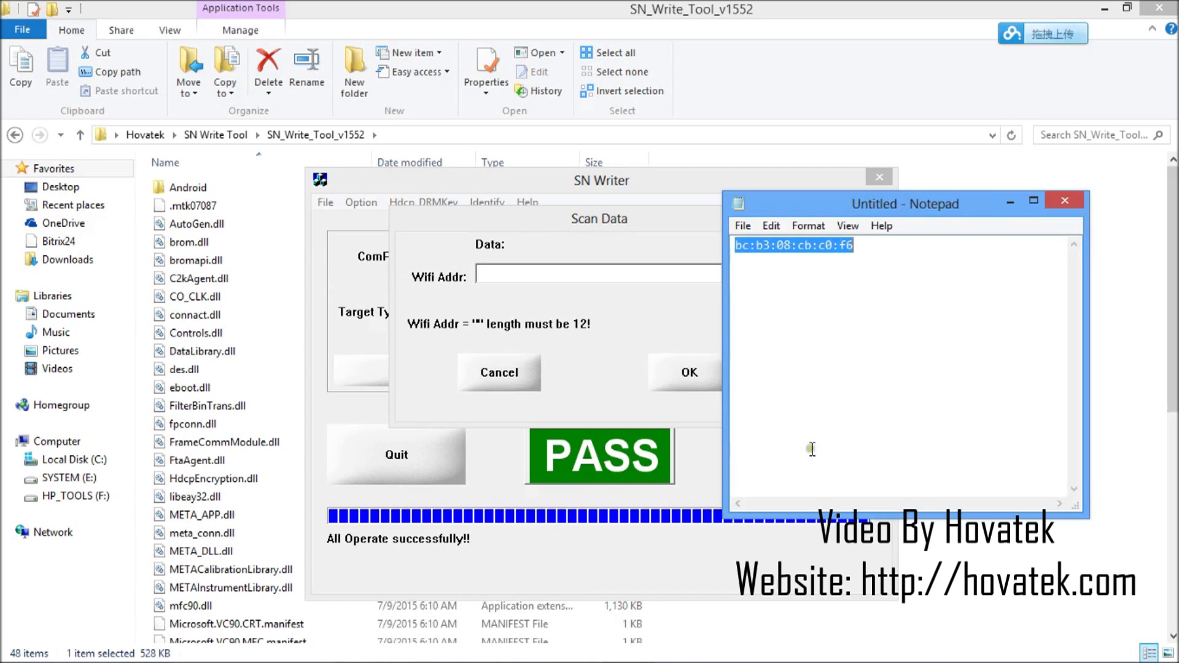
left_click(898, 261)
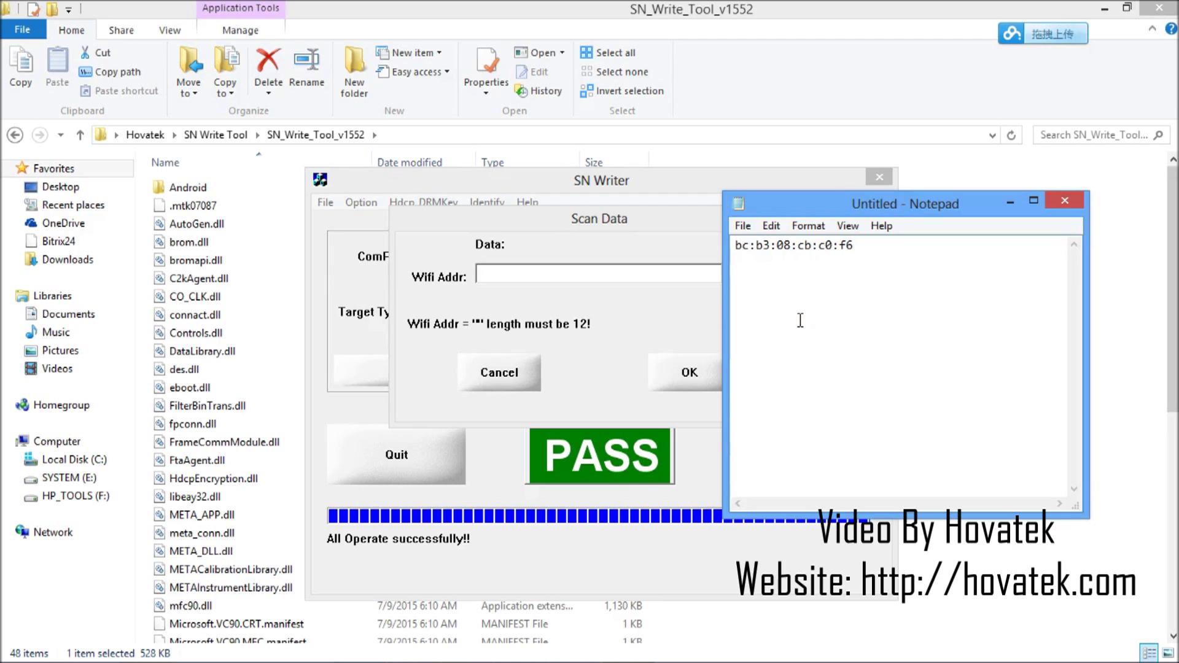
key("ctrl+v")
key("Left")
key("Left")
key("BackSpace")
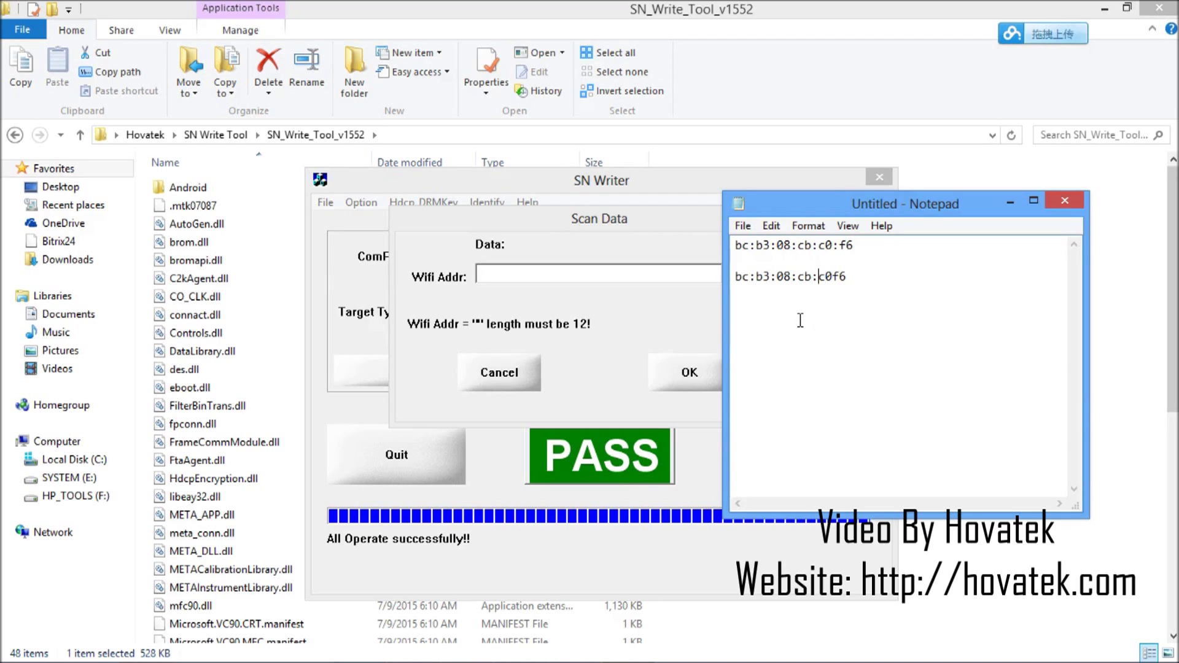
key("Left")
key("Left")
key("BackSpace")
key("Left")
key("Left")
key("BackSpace")
key("Left")
key("Left")
key("BackSpace")
key("Left")
key("Left")
key("BackSpace")
left_click_drag(836, 278, 714, 273)
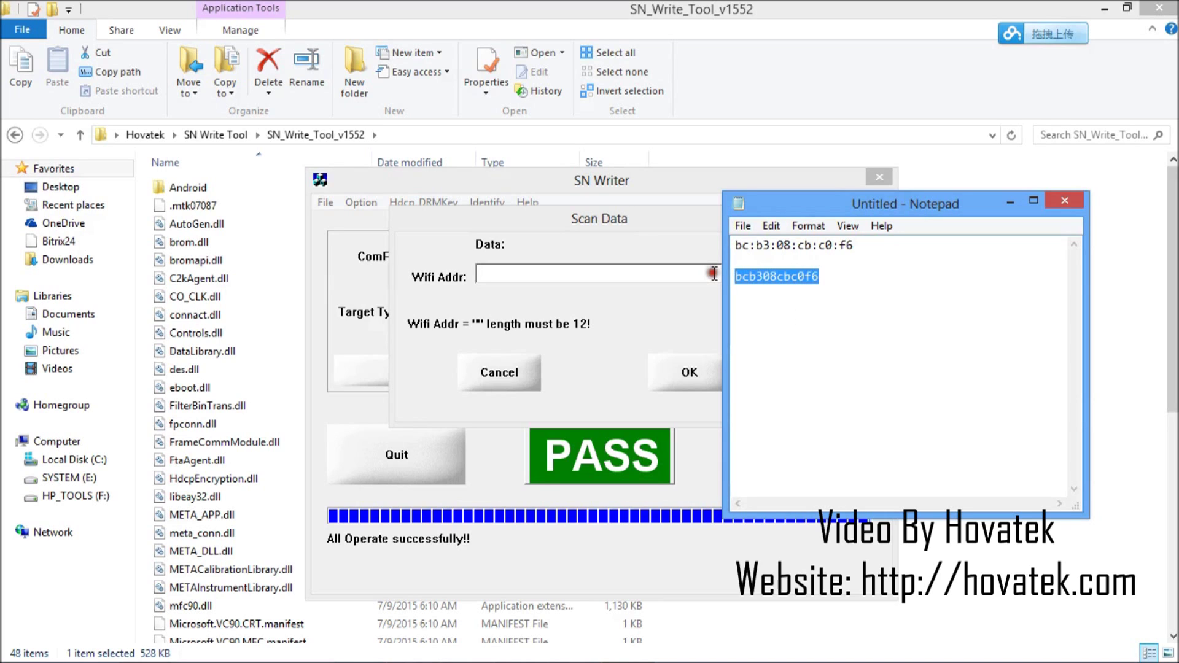
key("ctrl+c")
left_click(508, 274)
key("ctrl+v")
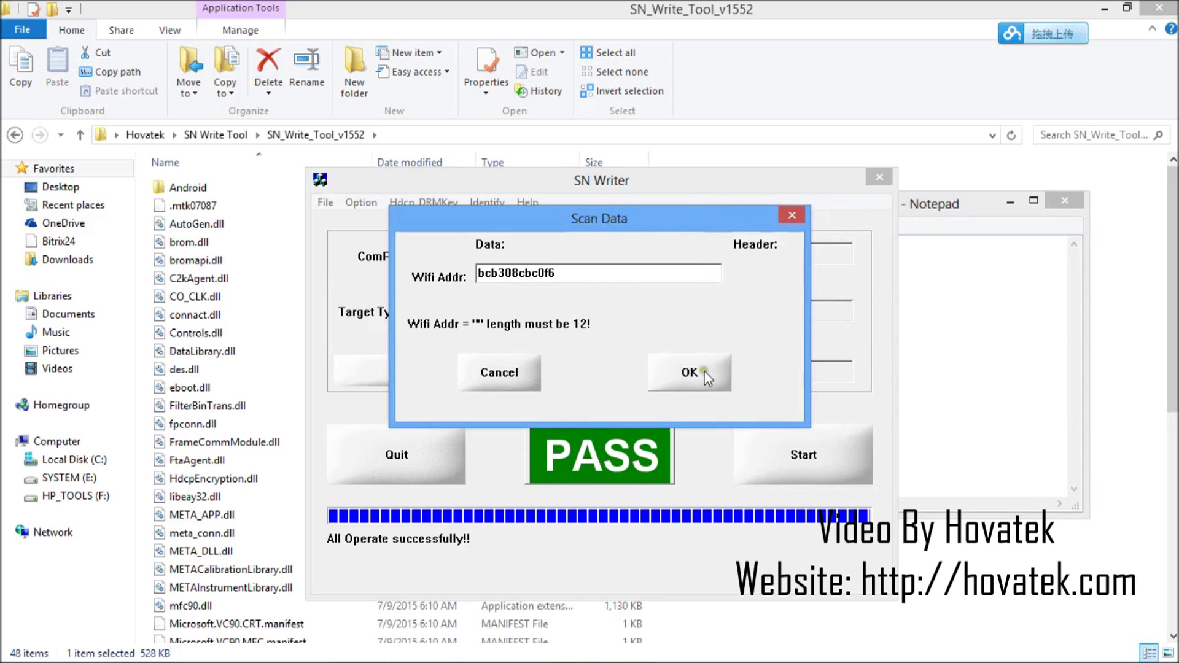
left_click(688, 372)
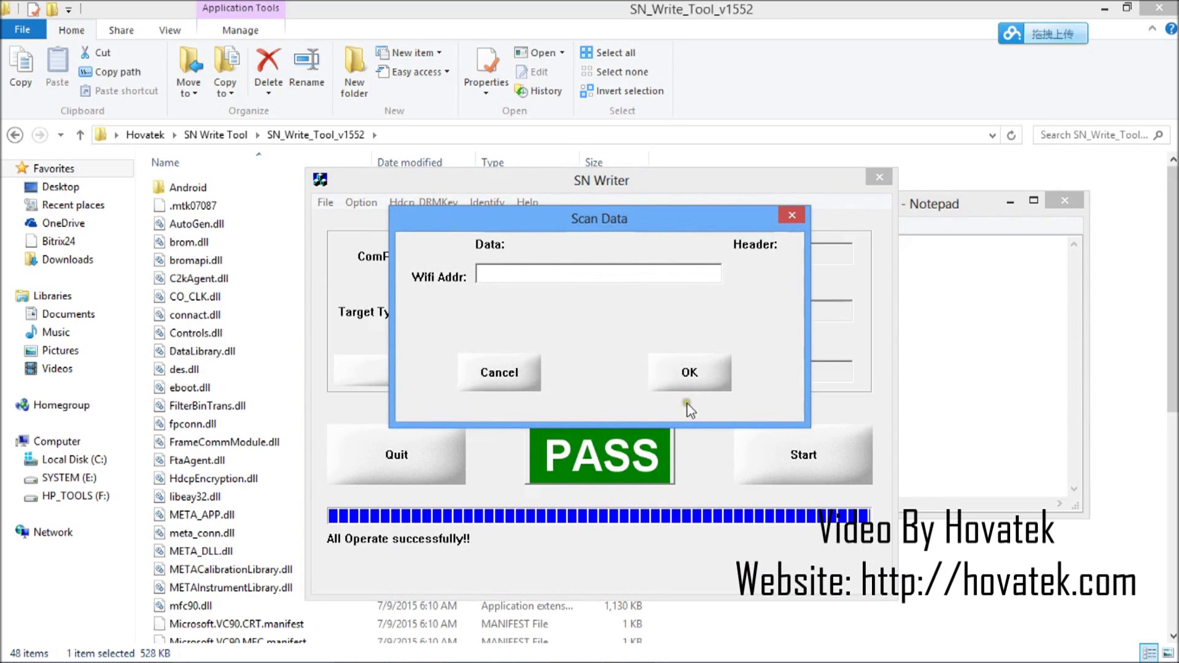
After the Wi-Fi write passes, cancel the next Scan Data prompt and reopen System Config
left_click(495, 372)
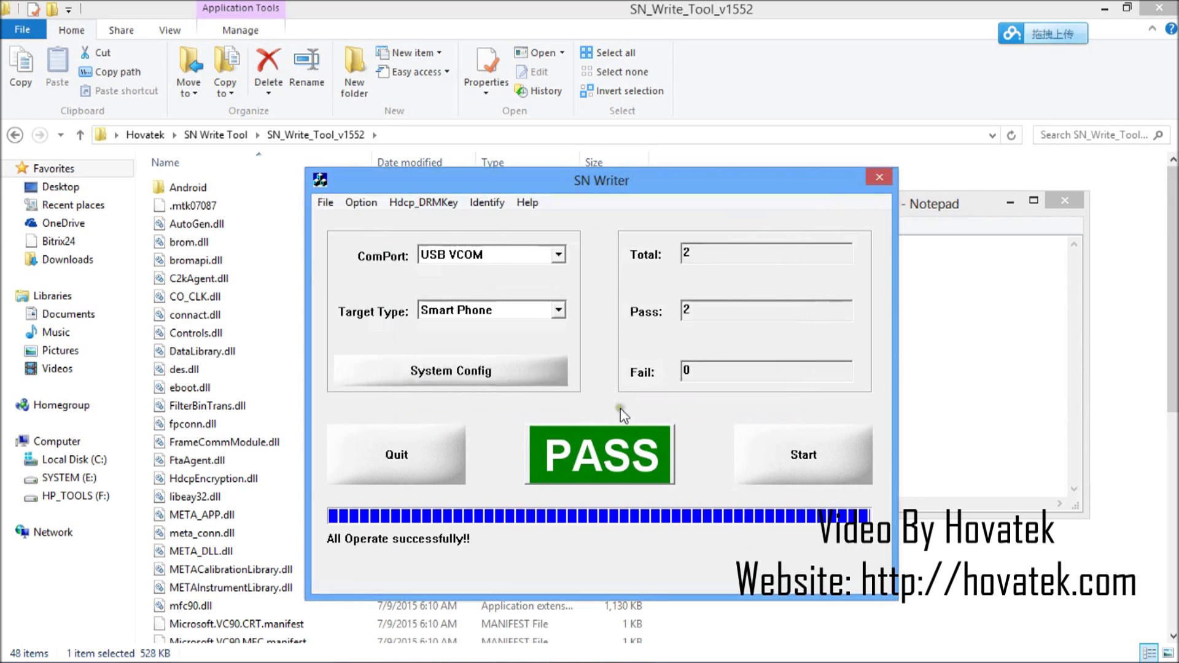
left_click(450, 375)
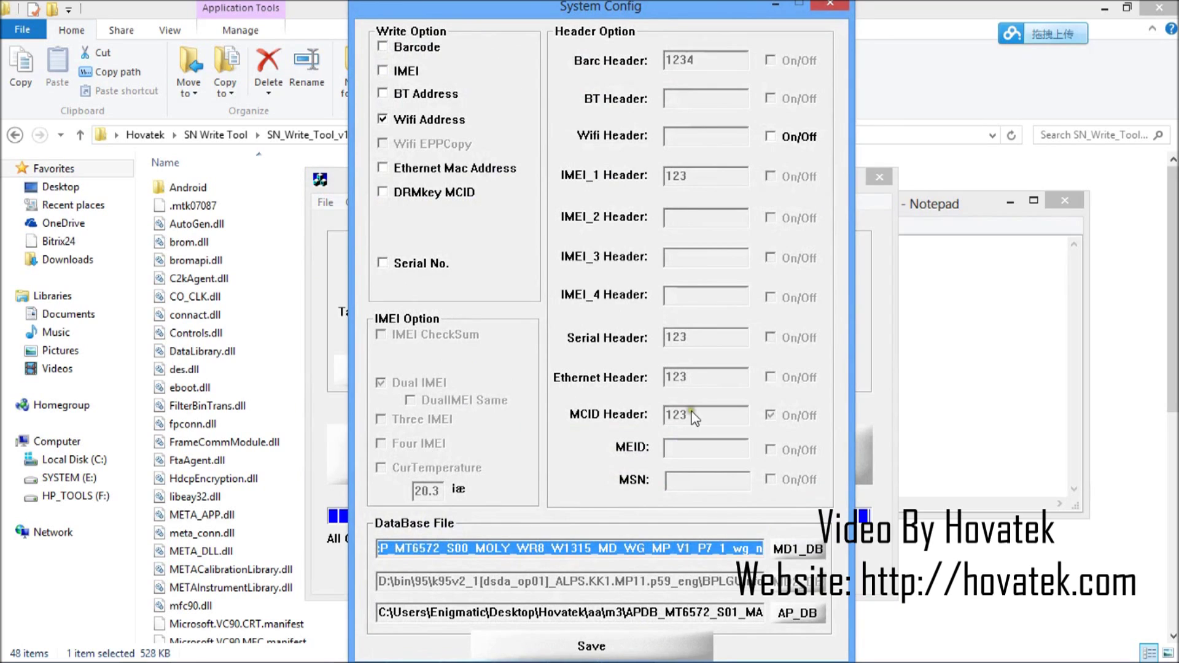
left_click_drag(613, 6, 623, 22)
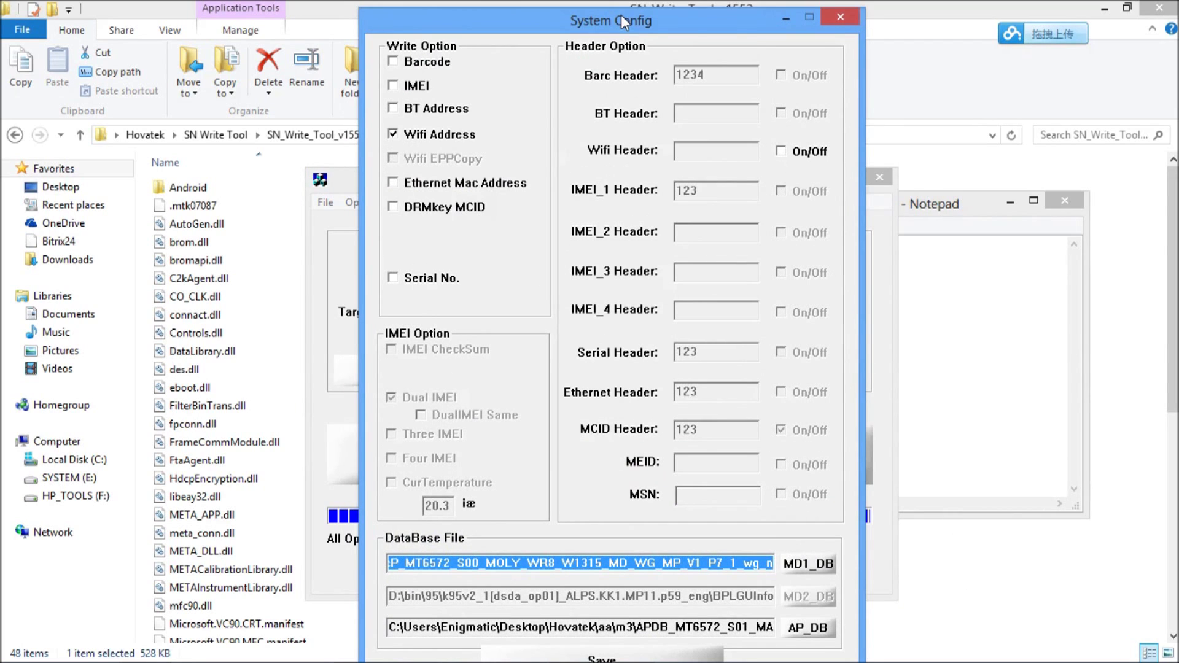